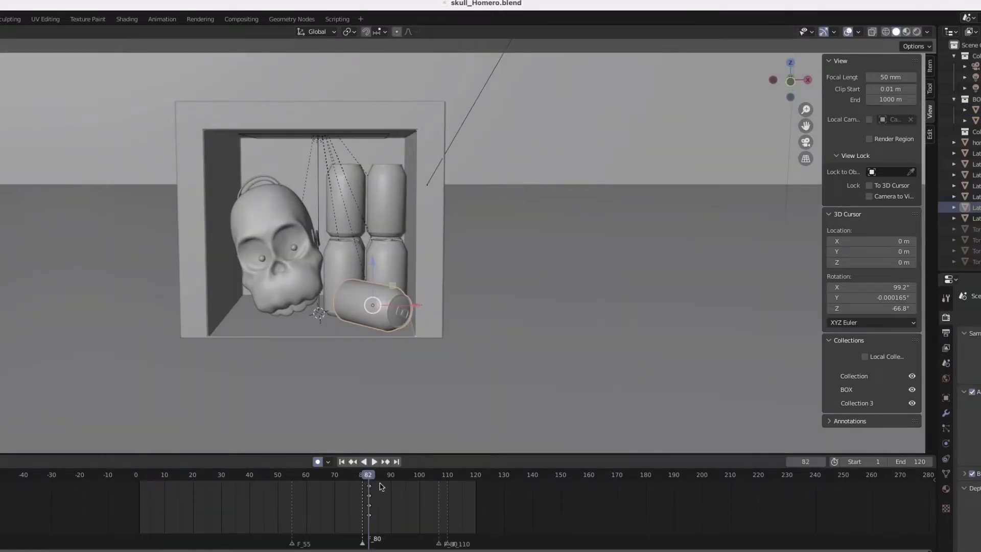
Delete the fallen can's keyframes at frame 82, insert keyframes for the box at frame 55, and go to frame 1
key(Delete)
drag(305, 481, 292, 481)
scroll(266, 72, up, 1)
click(263, 77)
right_click(195, 276)
click(179, 86)
click(179, 86)
drag(177, 476, 139, 476)
scroll(384, 183, down, 5)
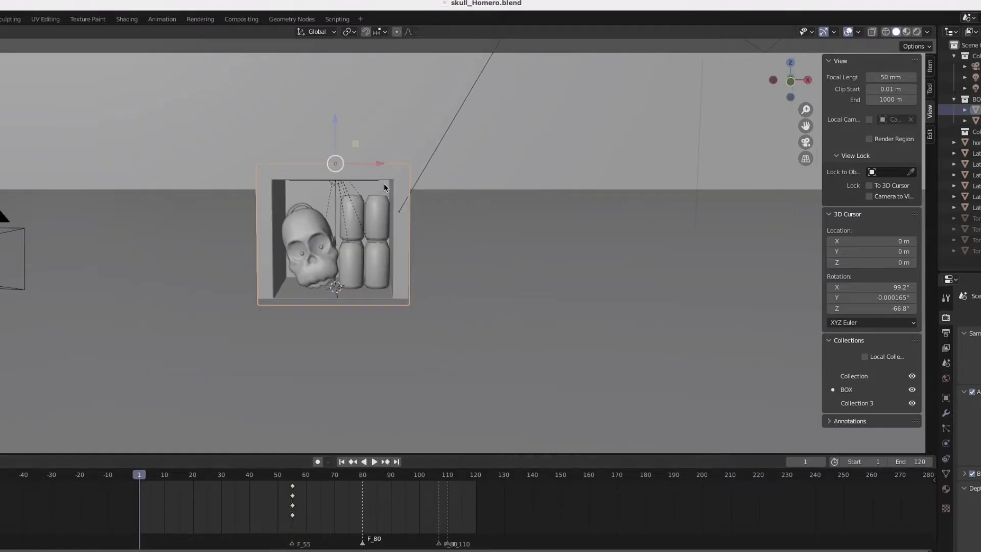
Lower the box below the floor at frame 1 without auto keying
key(KP_1)
drag(311, 69, 292, 283)
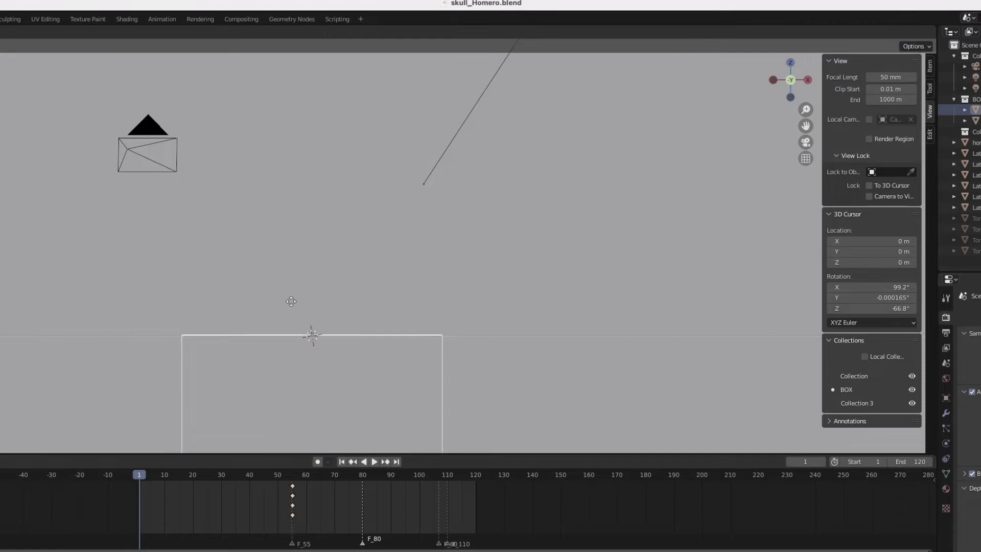
scroll(308, 253, down, 1)
middle_drag(308, 254, 310, 297)
Examine the floor and the lowered box from several angles in wireframe and solid shading
click(529, 301)
middle_drag(530, 300, 531, 265)
key(KP_1)
click(885, 32)
scroll(372, 352, up, 2)
shift+middle_drag(373, 353, 606, 313)
scroll(606, 313, up, 7)
shift+middle_drag(255, 245, 416, 275)
scroll(416, 275, down, 7)
scroll(72, 316, down, 2)
scroll(545, 302, up, 7)
scroll(545, 302, down, 4)
shift+middle_drag(545, 302, 92, 278)
scroll(428, 276, down, 6)
mouse_move(428, 275)
shift+middle_down()
mouse_move(577, 271)
mouse_move(580, 289)
shift+middle_up()
scroll(577, 275, down, 7)
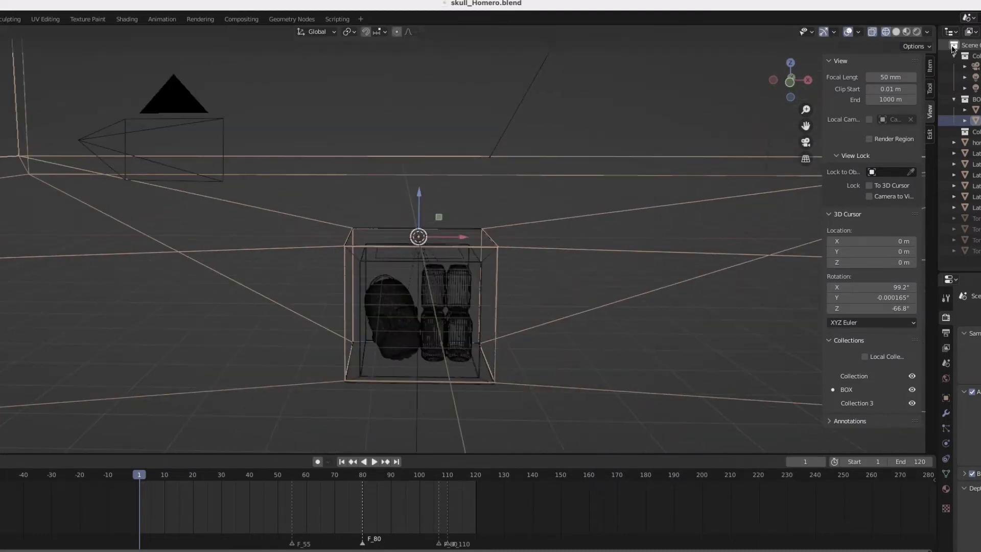
click(895, 32)
scroll(429, 271, down, 2)
shift+middle_drag(429, 271, 380, 292)
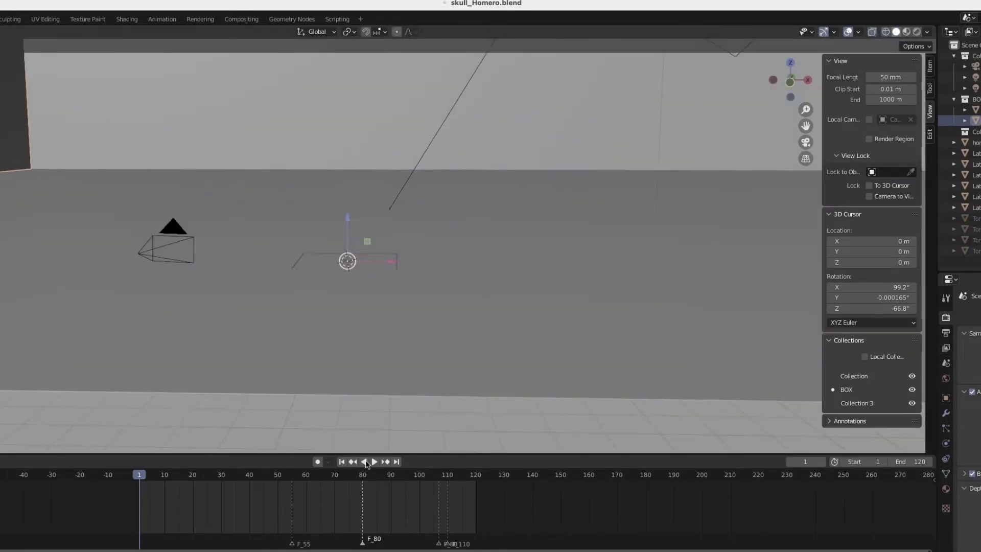
Enable auto keying and keyframe the box lowered just beneath the floor at frame 1, fine-tuning its height with X-ray on
click(293, 475)
key(space)
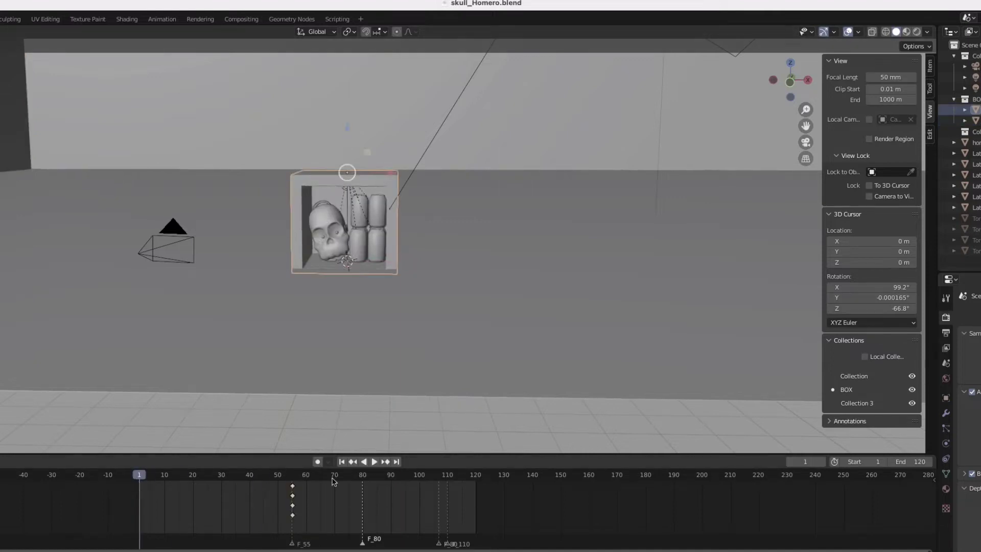
click(317, 462)
scroll(340, 215, up, 3)
drag(338, 86, 334, 237)
key(KP_1)
scroll(274, 334, up, 8)
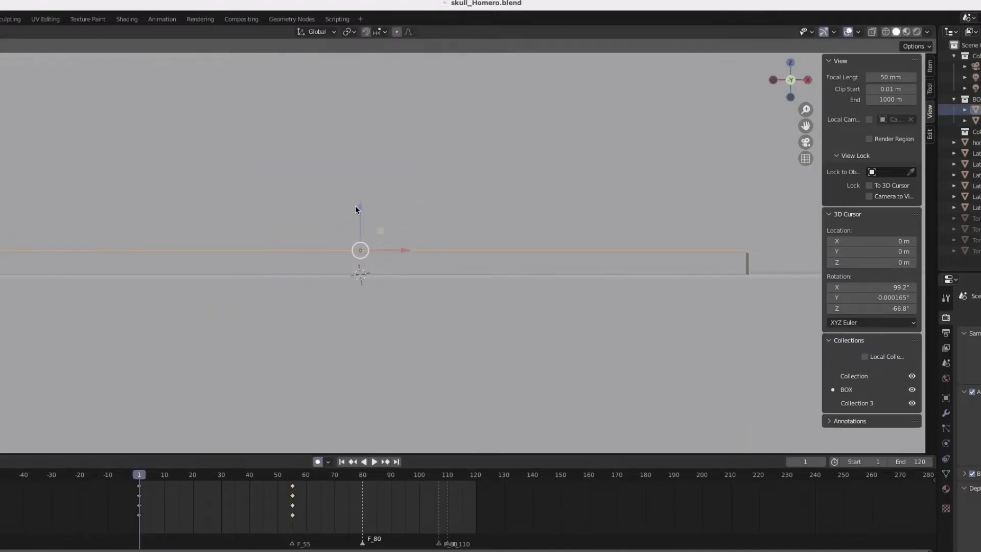
scroll(359, 228, up, 6)
shift+middle_drag(363, 310, 370, 225)
click(869, 34)
drag(382, 192, 379, 210)
Check the lowered box in wireframe, solid and camera view, and play the rising animation
click(885, 32)
middle_drag(358, 205, 337, 219)
scroll(343, 212, down, 2)
scroll(345, 214, up, 8)
scroll(396, 276, down, 8)
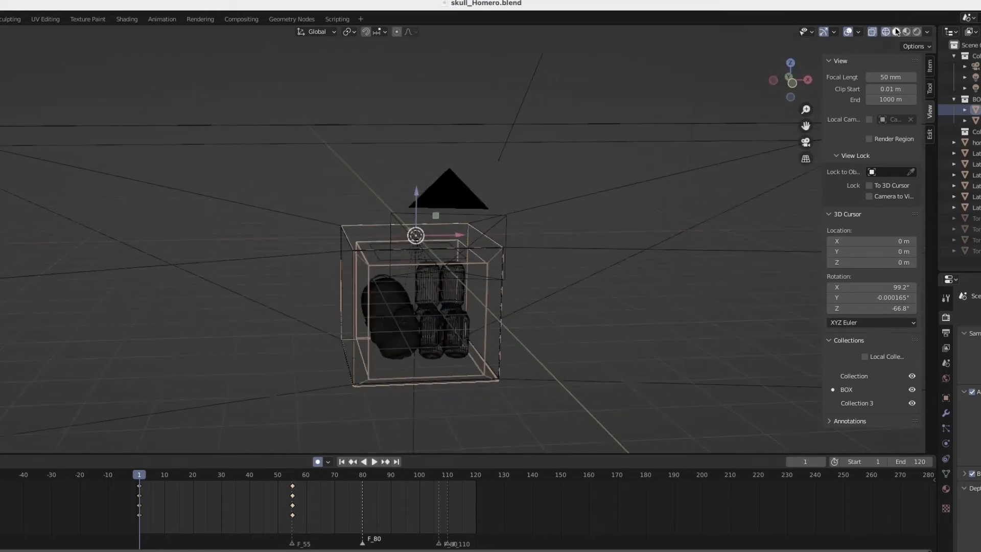
click(896, 32)
middle_drag(541, 240, 490, 235)
click(872, 31)
middle_drag(490, 297, 525, 280)
scroll(525, 279, up, 1)
key(KP_0)
key(KP_0)
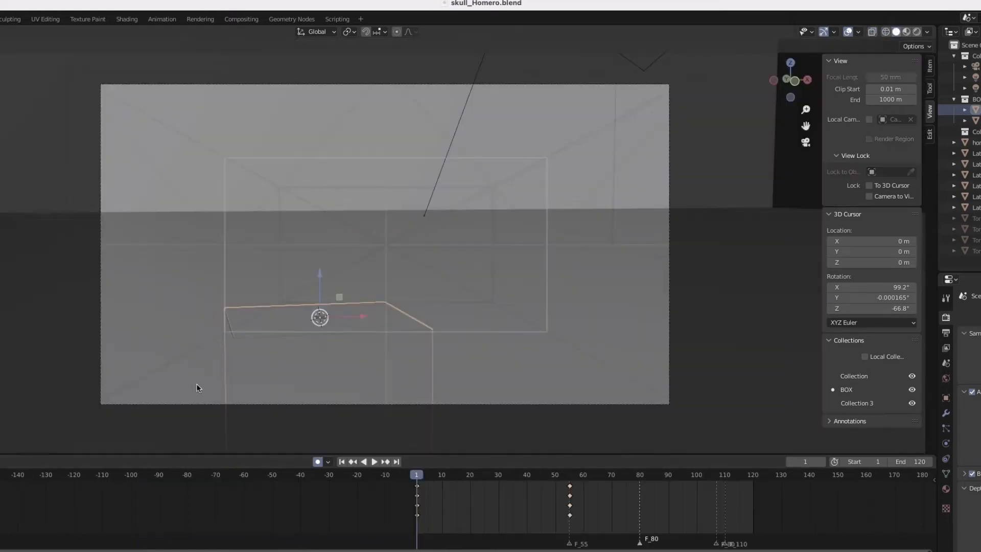
key(space)
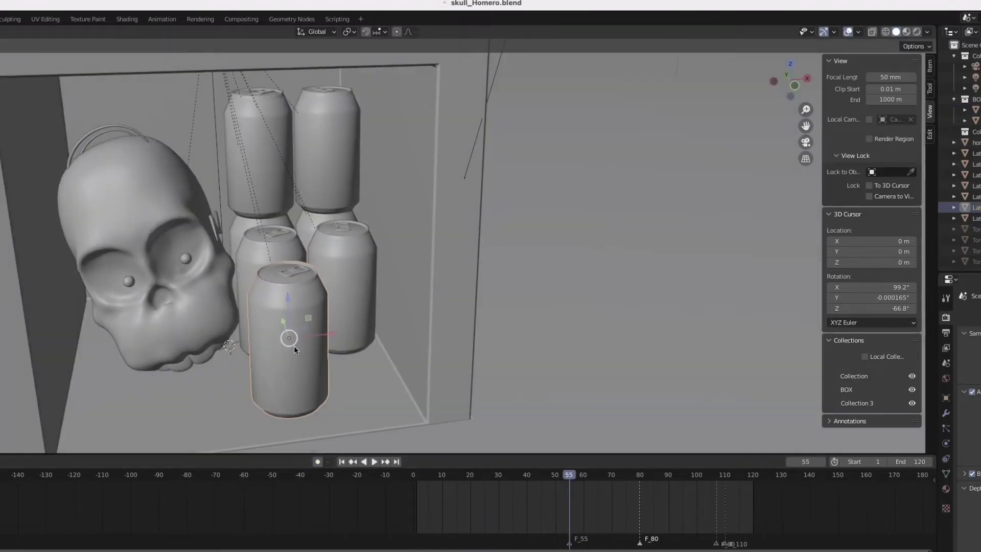
Tip the front can over onto its side by rotating it in the side view
click(376, 320)
middle_drag(293, 345, 416, 292)
click(376, 321)
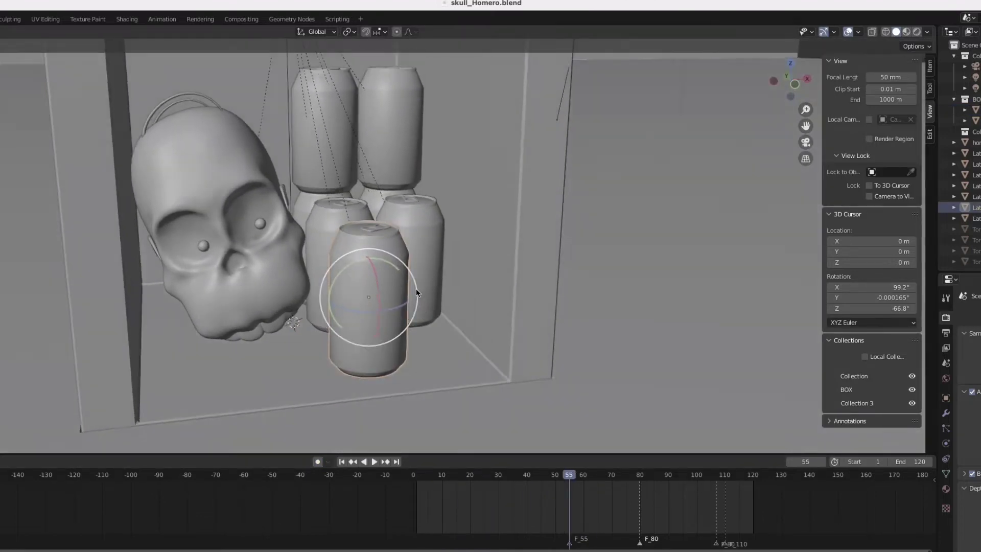
key(KP_3)
drag(433, 284, 410, 345)
middle_drag(410, 345, 471, 378)
Lower the tipped can until it rests on the bottom of the box
key(KP_1)
key(alt+h)
shift+middle_drag(391, 296, 402, 249)
drag(402, 249, 402, 287)
shift+middle_drag(401, 287, 391, 195)
ctrl+middle_drag(391, 194, 519, 81)
drag(511, 113, 507, 119)
ctrl+middle_drag(507, 119, 435, 200)
mouse_move(434, 199)
middle_down()
mouse_move(418, 231)
mouse_move(434, 204)
middle_up()
Rotate the lying can so it sits at an angle inside the box
key(shift+space)
key(r)
drag(407, 204, 437, 194)
middle_drag(460, 199, 378, 276)
key(alt+z)
Slide the lying can along X toward the right wall of the box in front view
key(shift+space)
key(g)
middle_drag(520, 265, 465, 185)
key(KP_1)
drag(412, 235, 488, 233)
key(alt+z)
key(KP_1)
scroll(544, 243, up, 3)
key(alt+z)
scroll(545, 243, up, 4)
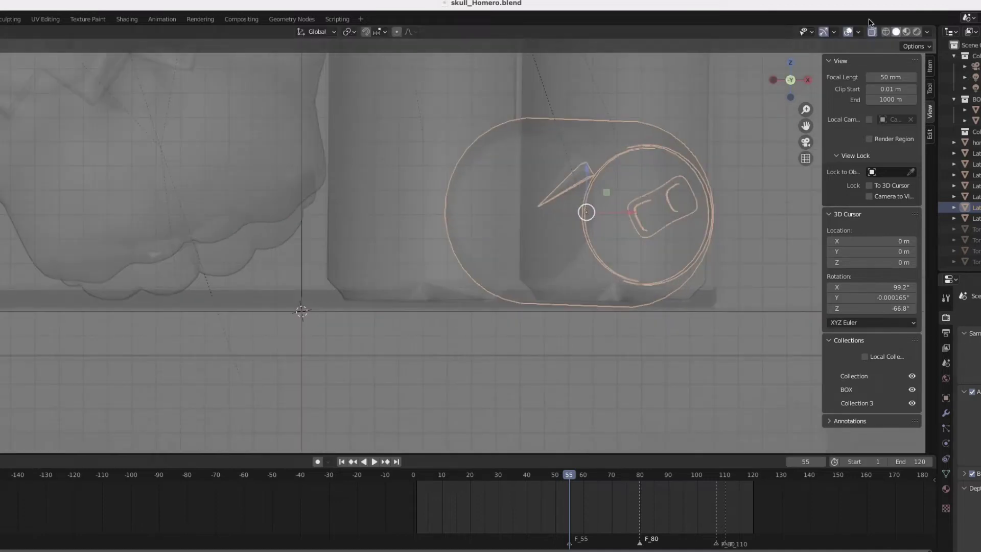
Refine the lying can's angle and position in the box's front corner from above, and check it through the camera
key(alt+z)
key(KP_7)
key(alt+z)
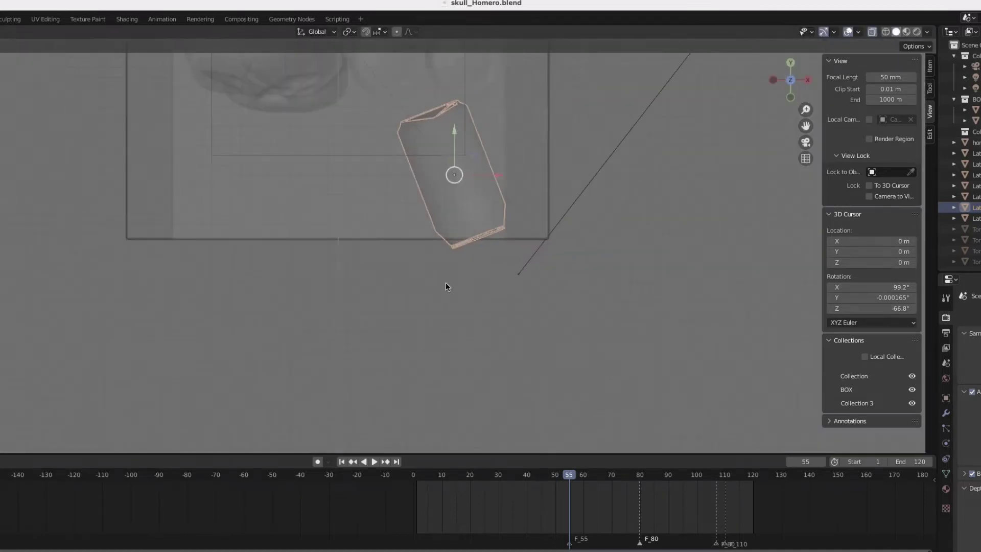
scroll(456, 156, down, 1)
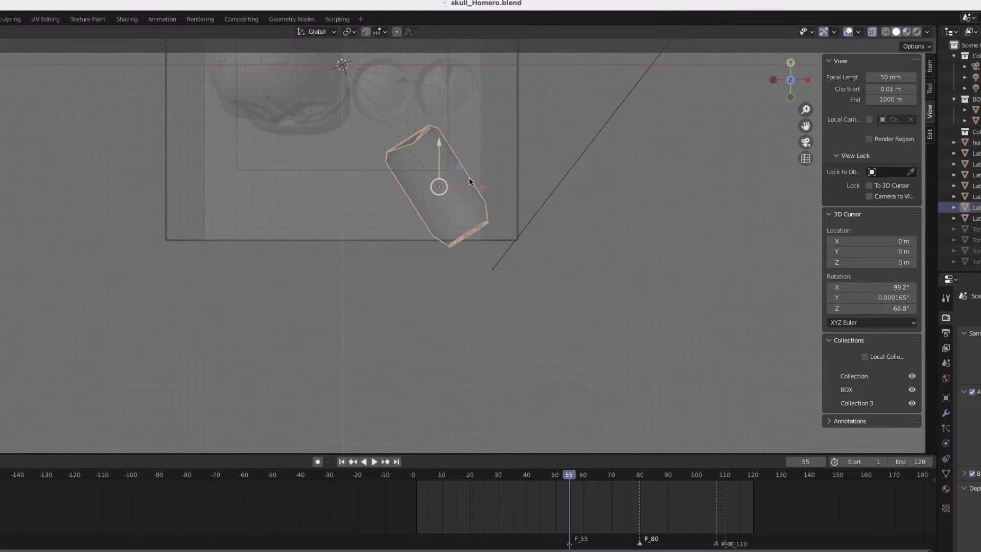
scroll(458, 235, down, 2)
middle_drag(457, 235, 461, 196)
scroll(467, 251, down, 5)
key(alt+z)
scroll(470, 262, up, 5)
middle_drag(471, 262, 426, 240)
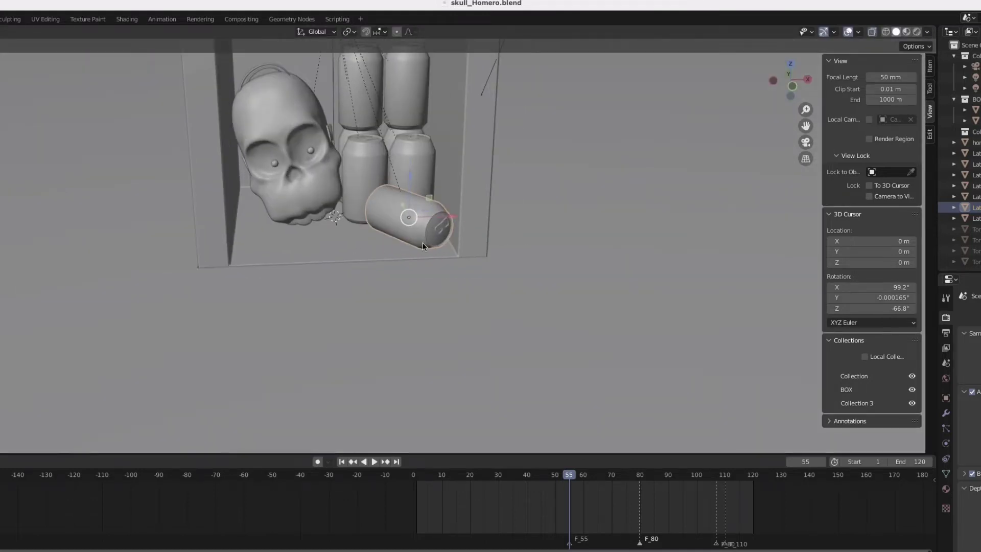
key(KP_0)
middle_drag(412, 311, 317, 310)
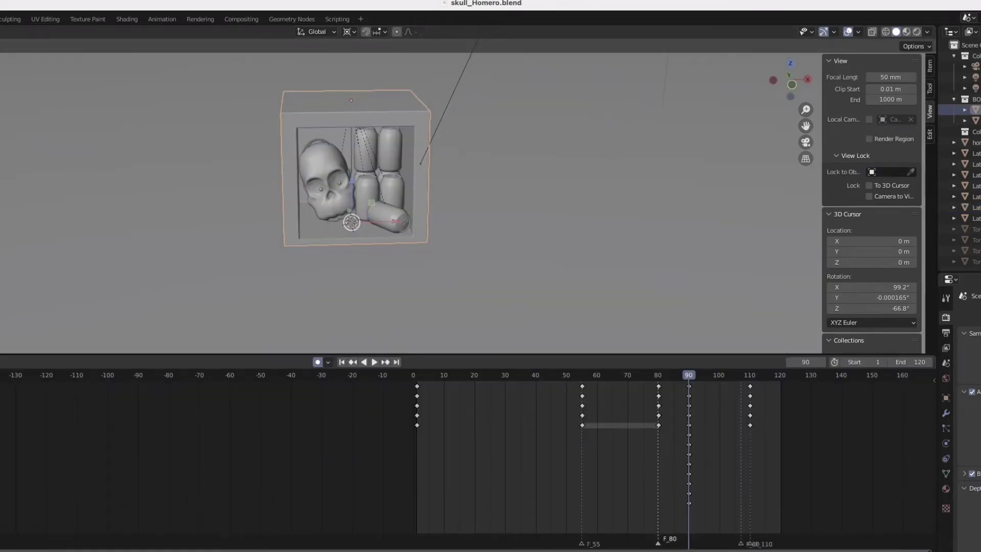
Play the box animation, inspect its motion curve in the Graph Editor, and return to the timeline
key(space)
click(722, 381)
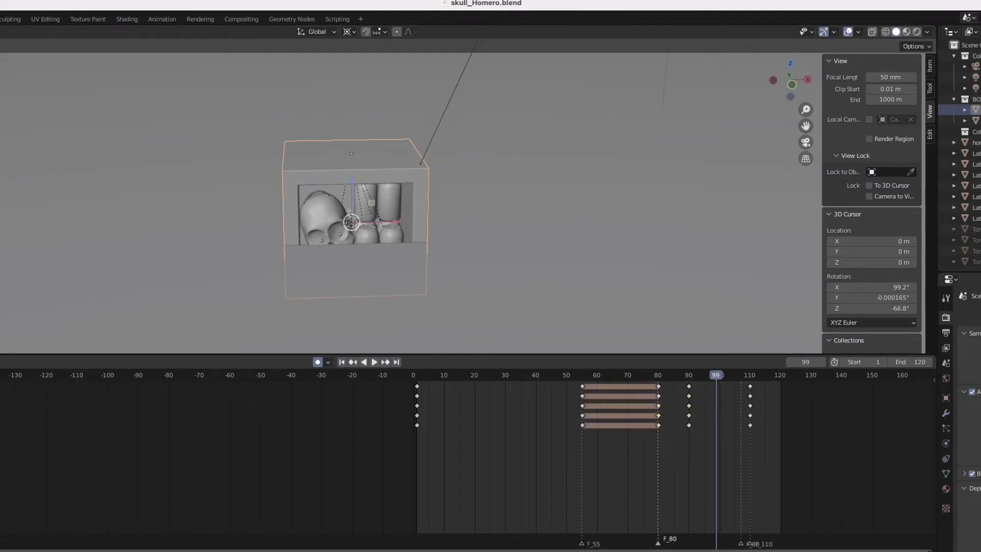
click(1, 362)
click(1, 414)
click(1, 361)
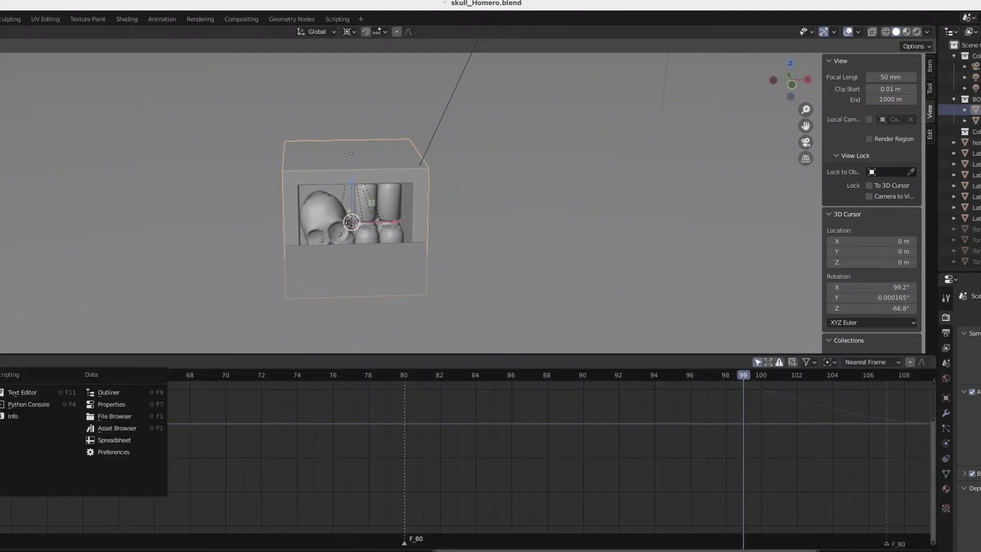
click(1, 404)
Set the easing mode of the box's keyframes at frames 80 and 90 to Ease In and Out
right_click(684, 431)
click(683, 432)
right_click(690, 430)
click(693, 387)
right_click(684, 429)
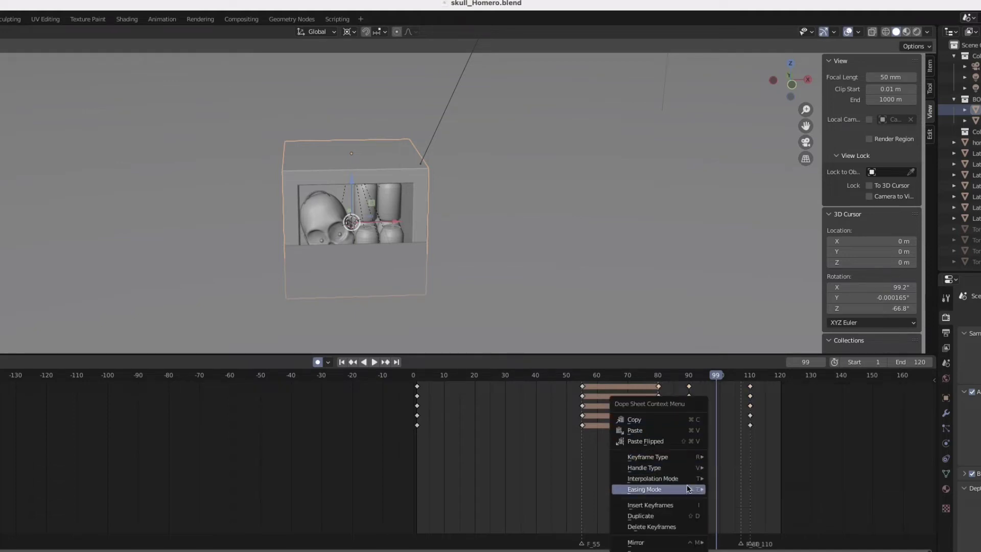
click(745, 525)
Examine the box's motion curve in the Graph Editor while scrubbing up to frame 100
click(0, 416)
scroll(565, 461, down, 7)
drag(464, 378, 588, 474)
scroll(613, 414, down, 2)
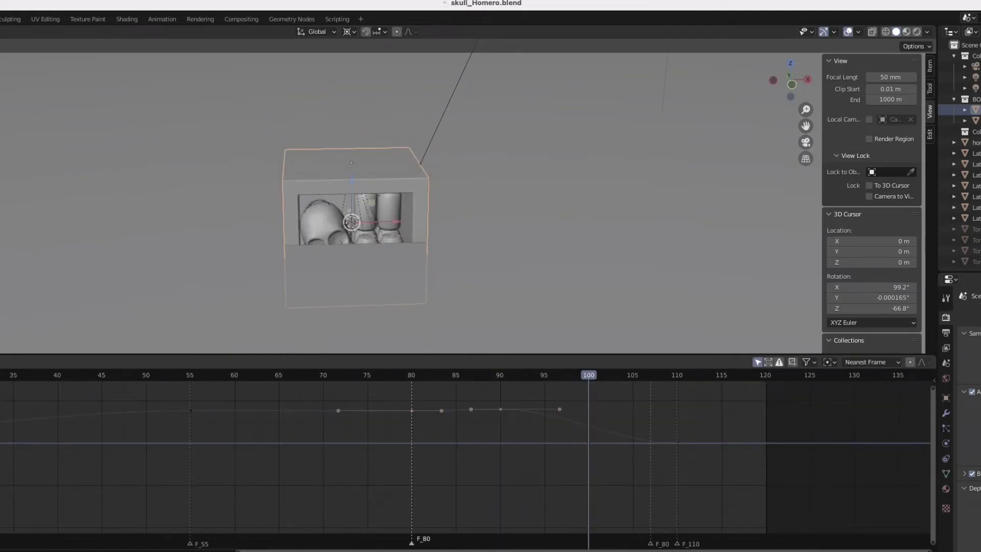
Set the interpolation of the box's keyframes at frames 80 and 90 to Quintic and play the animation
key(ctrl+Tab)
right_click(687, 425)
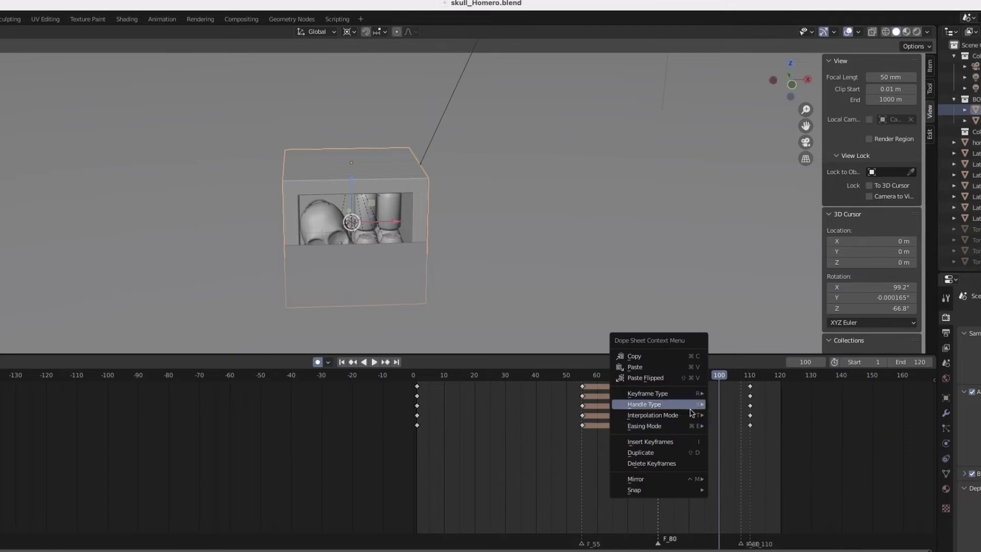
mouse_move(689, 414)
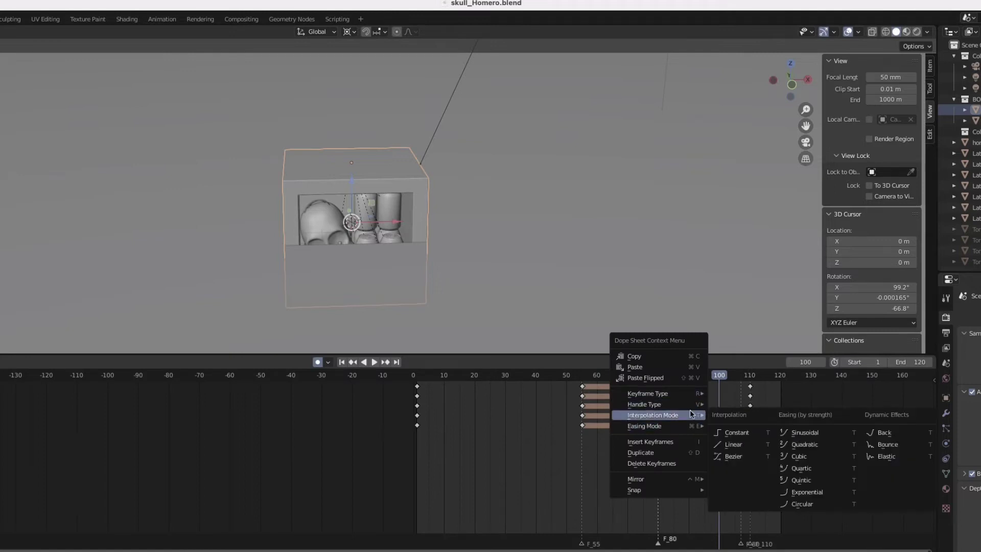
click(811, 478)
key(space)
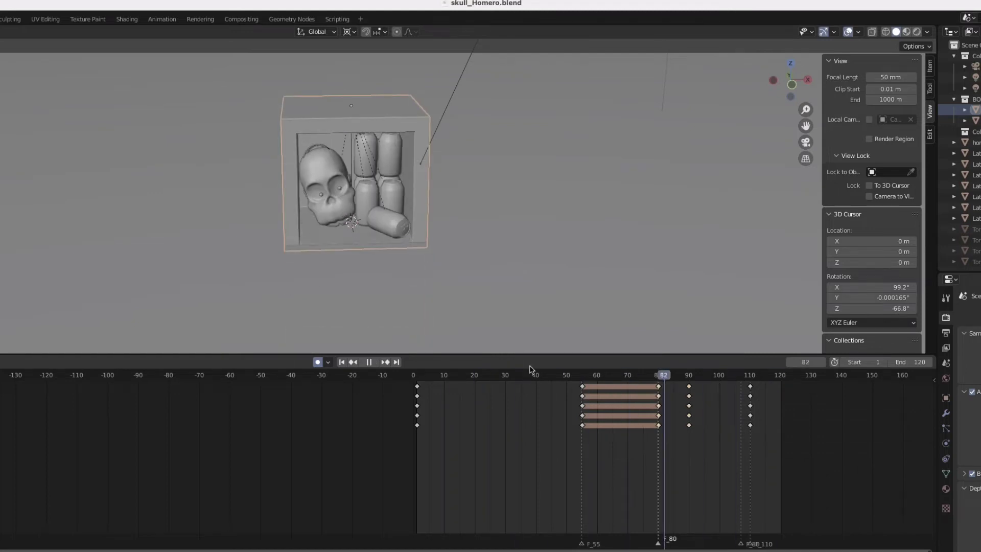
Review the changed motion curve in the Graph Editor by scrubbing to frame 120, and return to the timeline
key(ctrl+Tab)
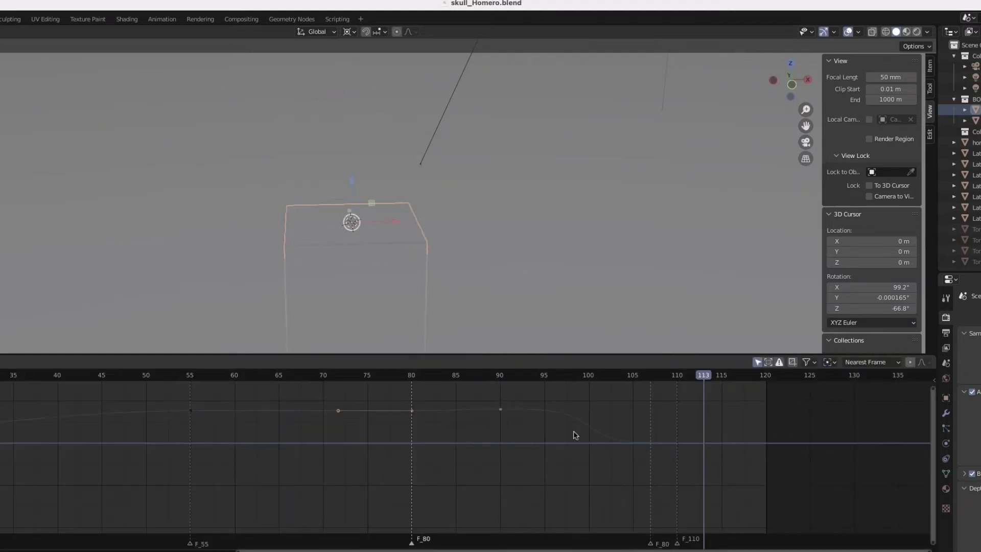
drag(423, 378, 765, 383)
click(0, 362)
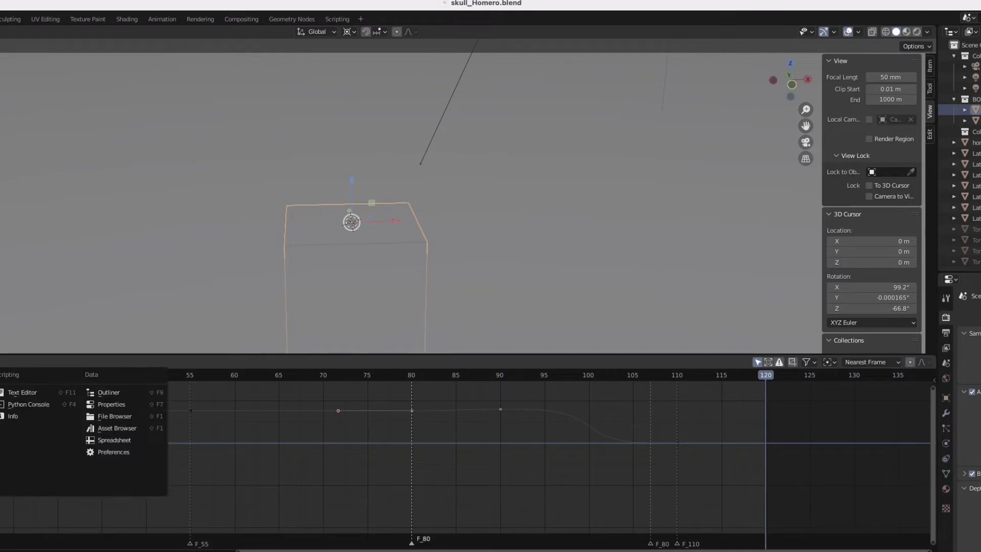
click(0, 403)
Move the box's last keyframes to frame 100, and shift all its keyframes from frame 55 onward by 5 frames
key(space)
drag(581, 378, 726, 415)
drag(728, 377, 719, 391)
drag(750, 426, 720, 424)
key(space)
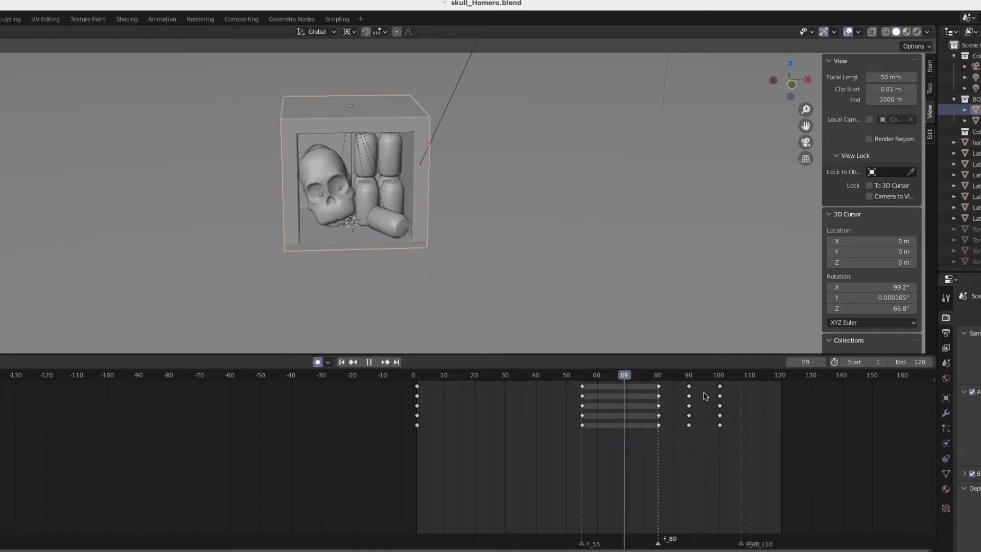
key(space)
drag(722, 426, 737, 425)
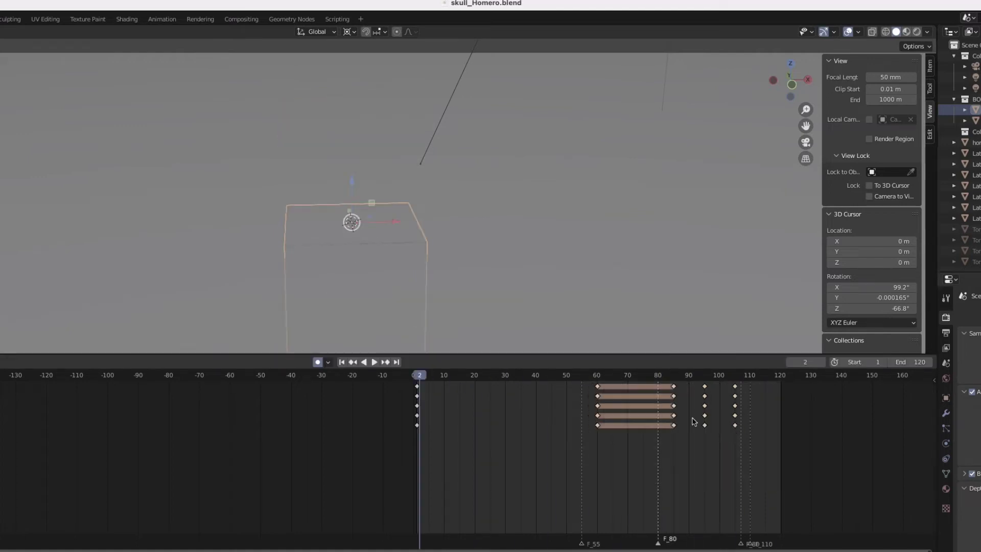
Set the easing mode of the box's keyframes at frames 1 and 60 to Ease In and Out
drag(615, 434, 411, 380)
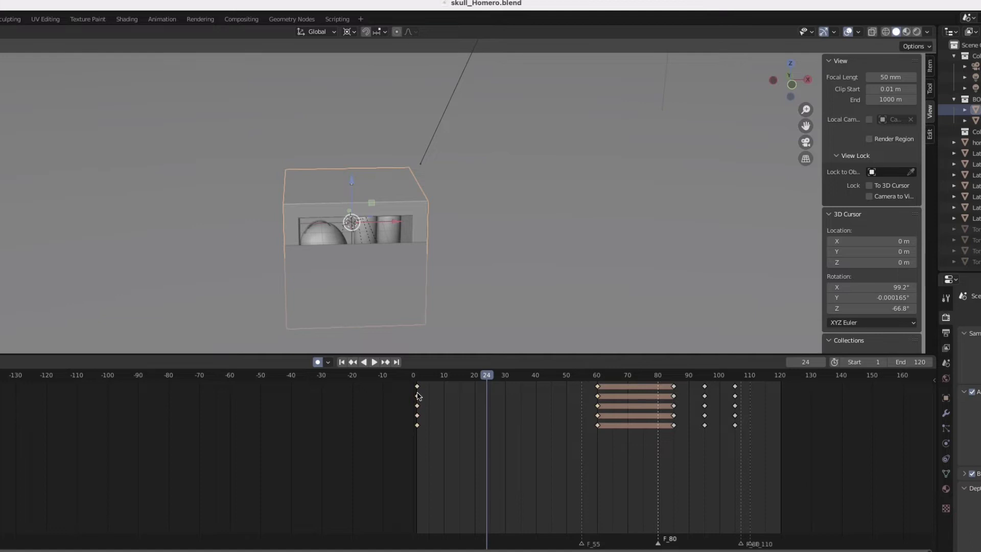
right_click(417, 396)
mouse_move(420, 414)
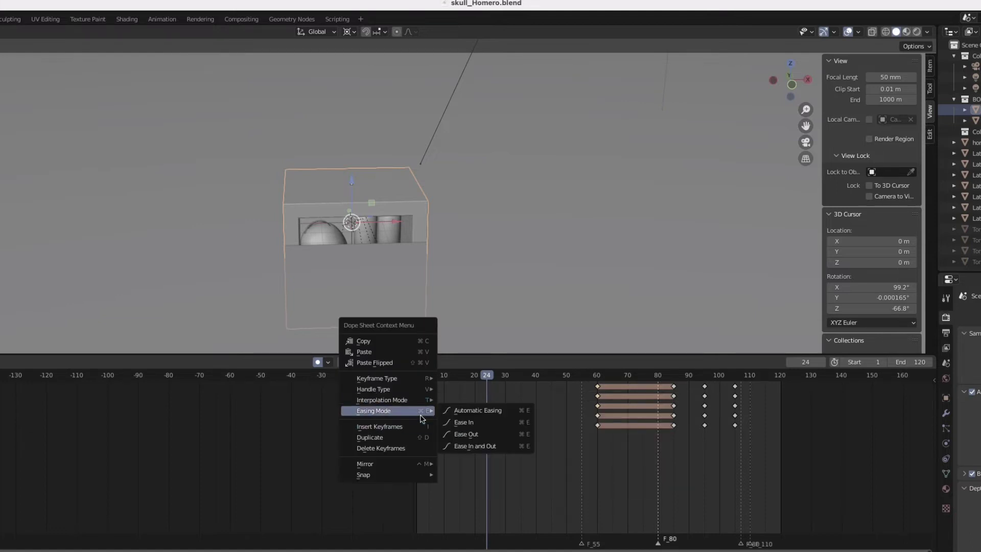
click(465, 446)
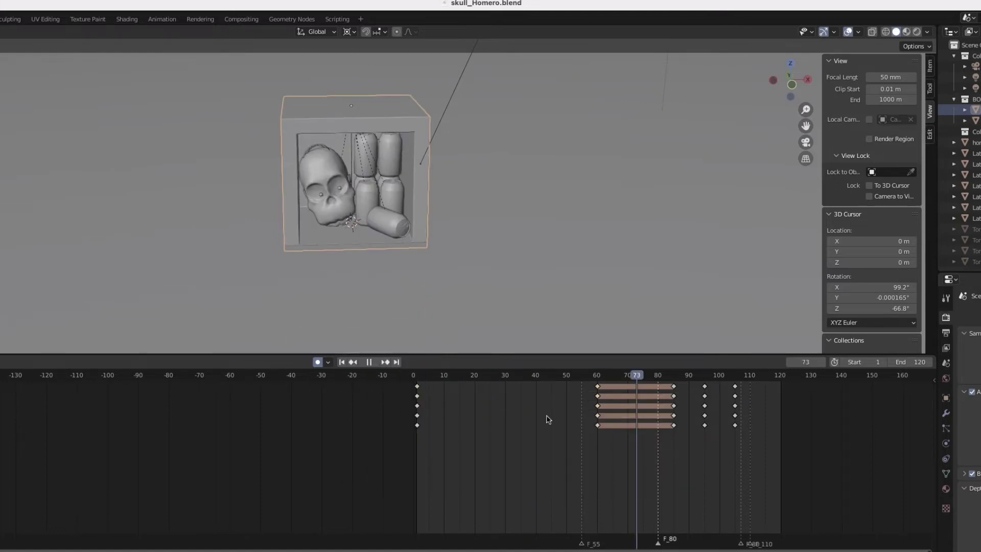
Try a different easing mode and interpolation mode on the box's keyframes at frames 1 and 60
right_click(419, 419)
mouse_move(420, 421)
click(466, 440)
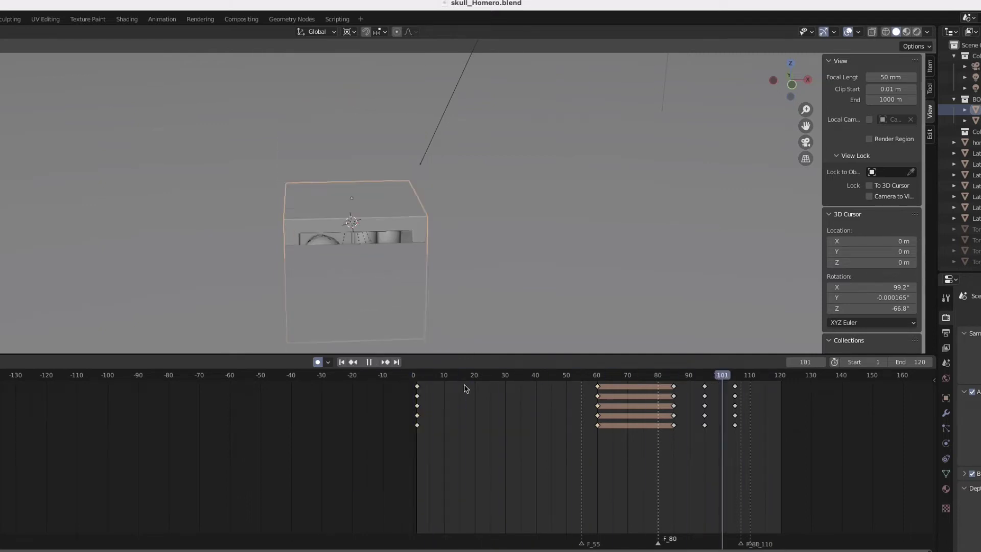
right_click(420, 425)
mouse_move(410, 417)
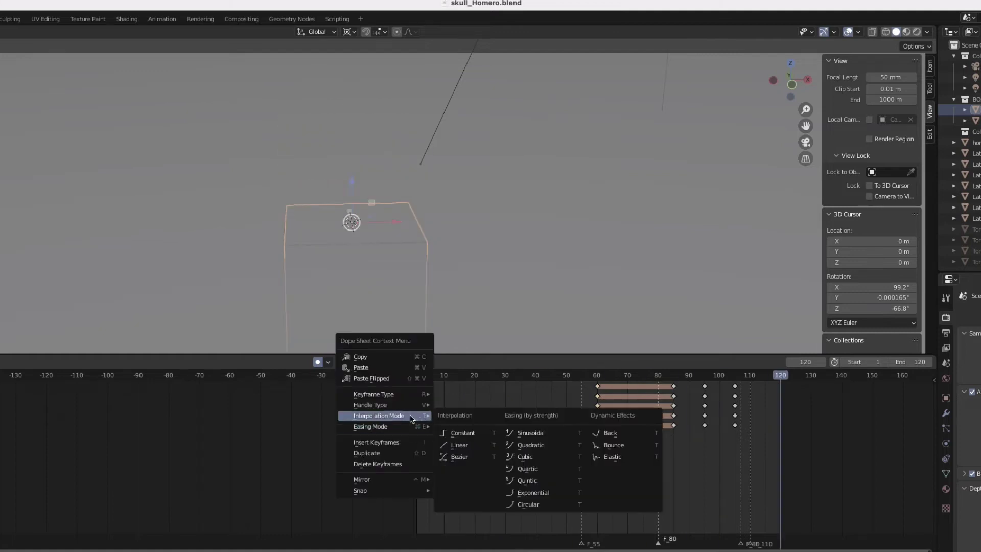
click(470, 431)
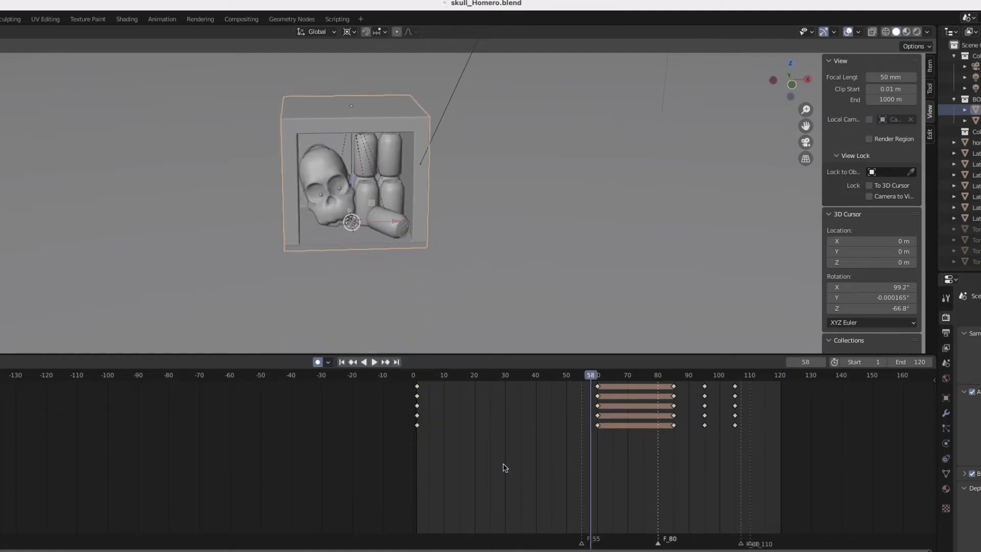
Give the box's keyframes at frames 1 and 60 Ease In and Out easing with Sinusoidal interpolation
right_click(436, 421)
mouse_move(429, 429)
click(482, 466)
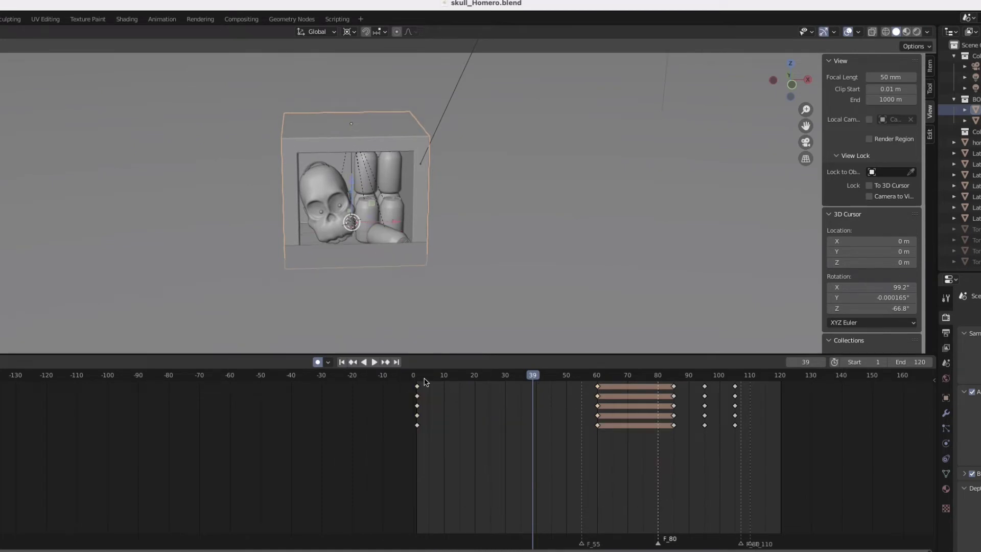
right_click(387, 428)
mouse_move(387, 416)
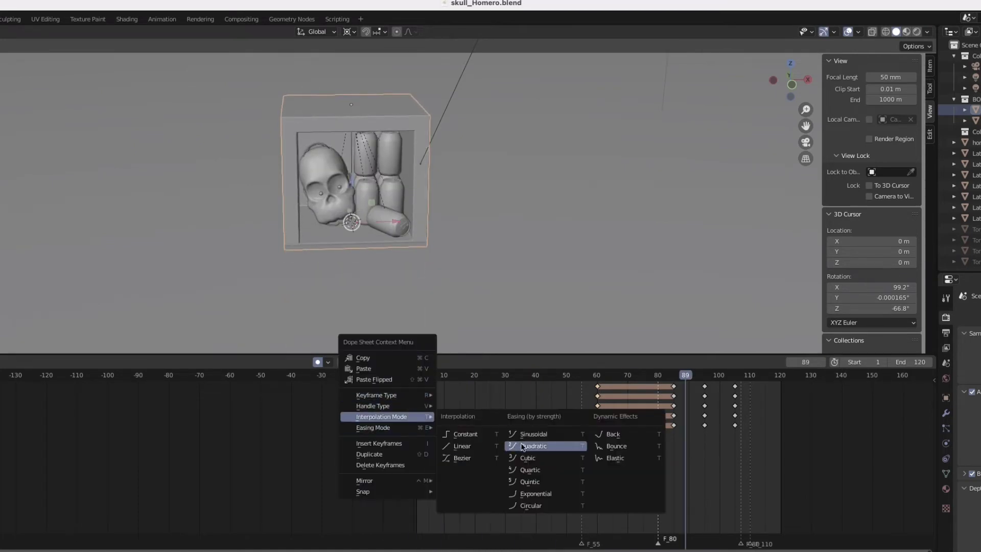
click(543, 438)
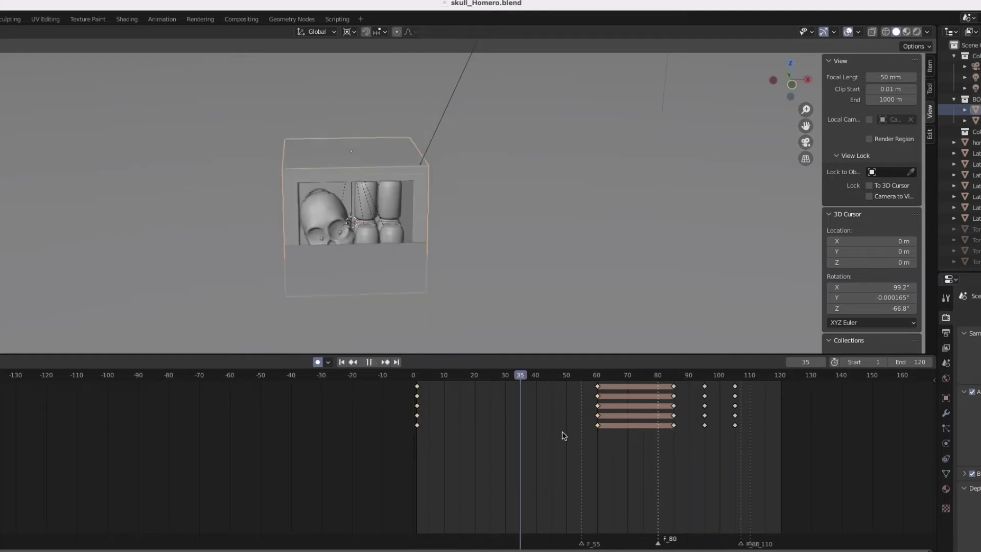
Move the box's keyframes at frame 60 to frame 55 and play back the rise
drag(596, 428, 581, 428)
click(502, 376)
key(space)
key(space)
click(682, 379)
drag(683, 380, 559, 380)
key(space)
Move the lying can's first keyframes to frame 46 and play back its motion
click(491, 327)
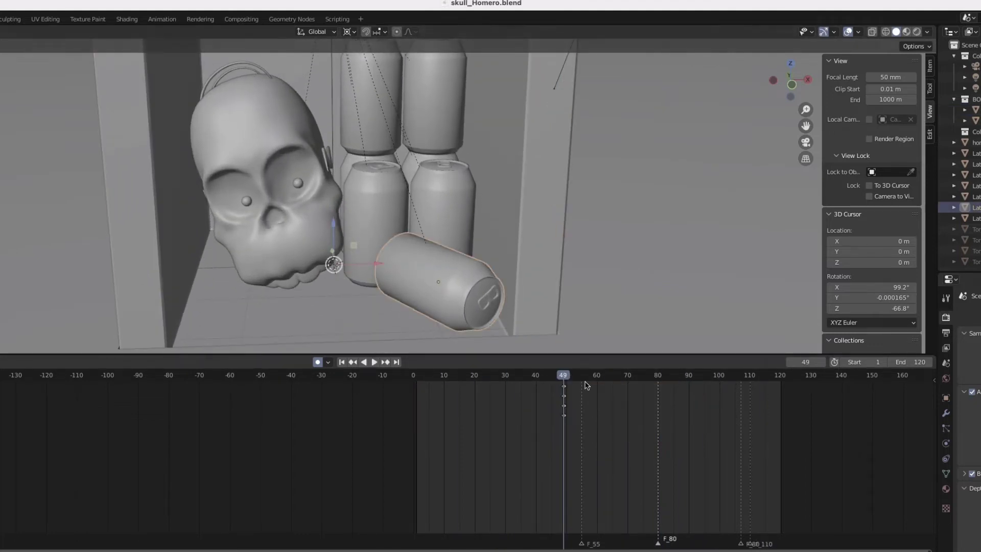
key(space)
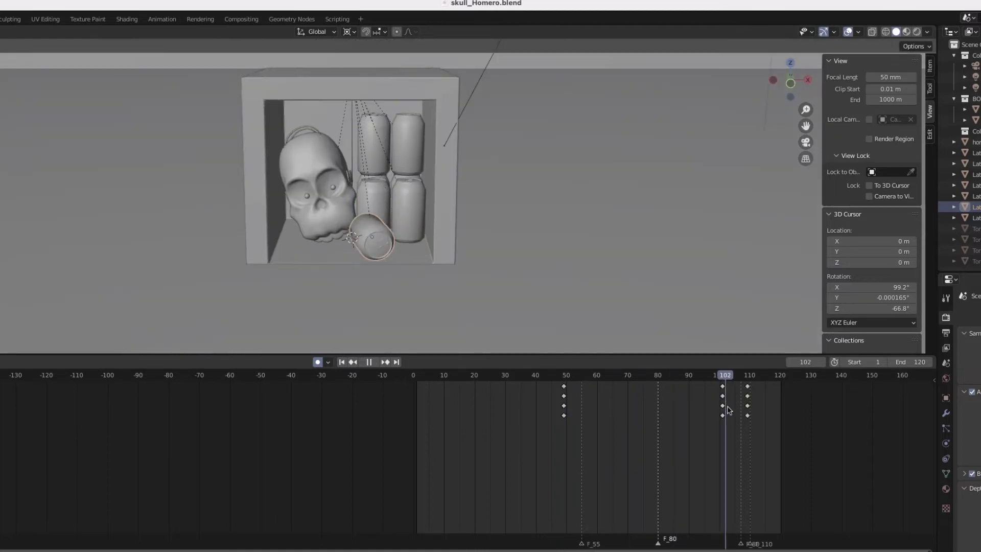
key(Escape)
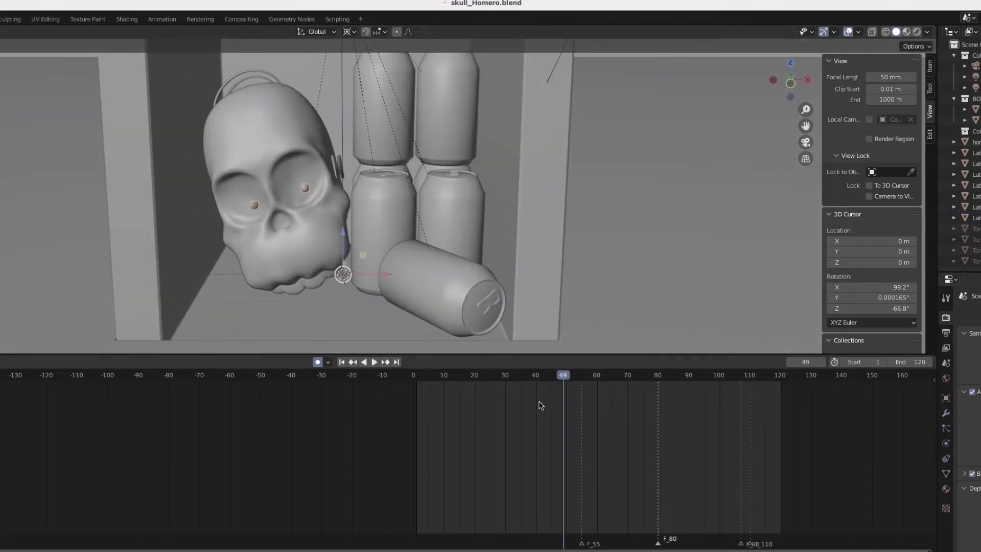
scroll(522, 339, down, 2)
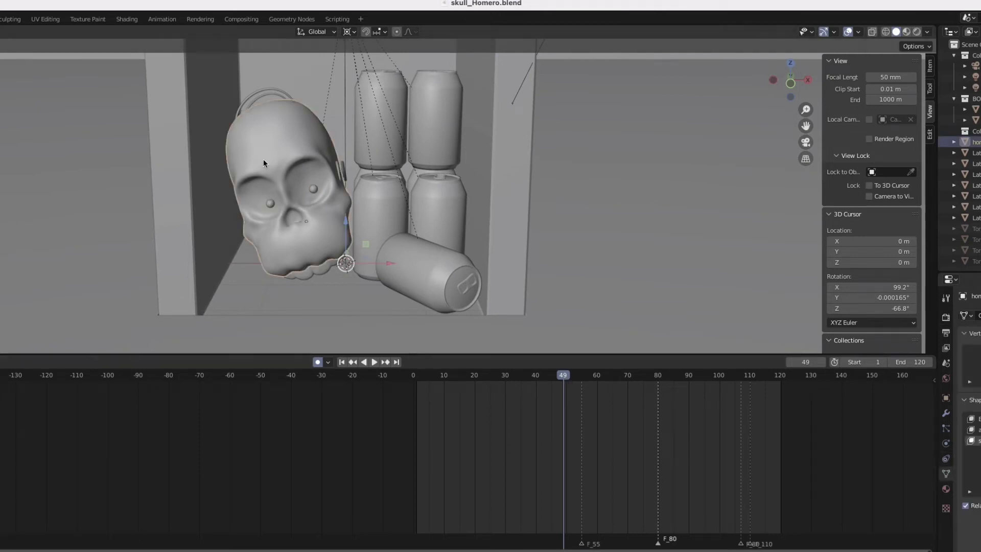
click(503, 293)
drag(568, 379, 554, 378)
click(462, 293)
drag(564, 415, 554, 415)
key(space)
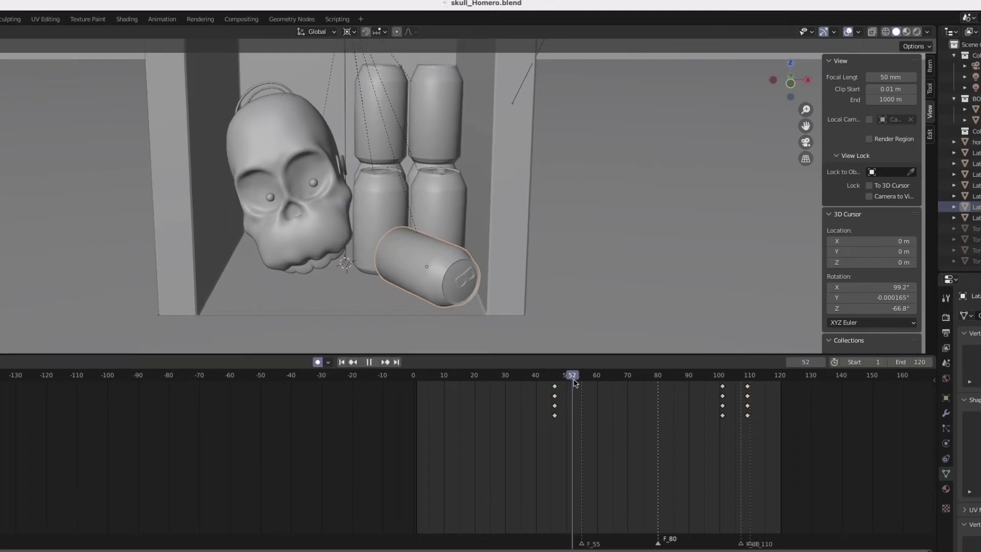
Key the skull's shape key at frames 55 and 103, and play back the deformation
drag(732, 430, 588, 430)
drag(578, 379, 554, 384)
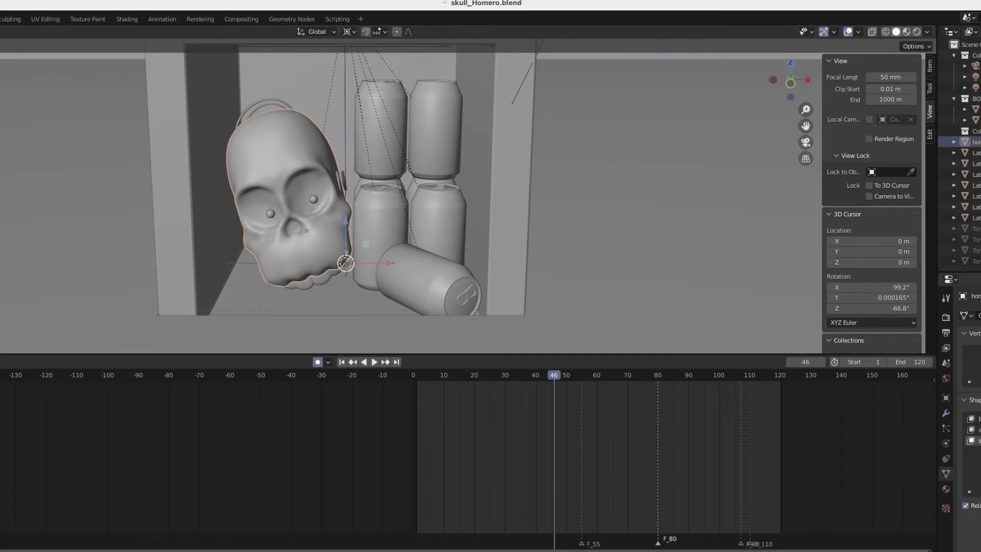
key(space)
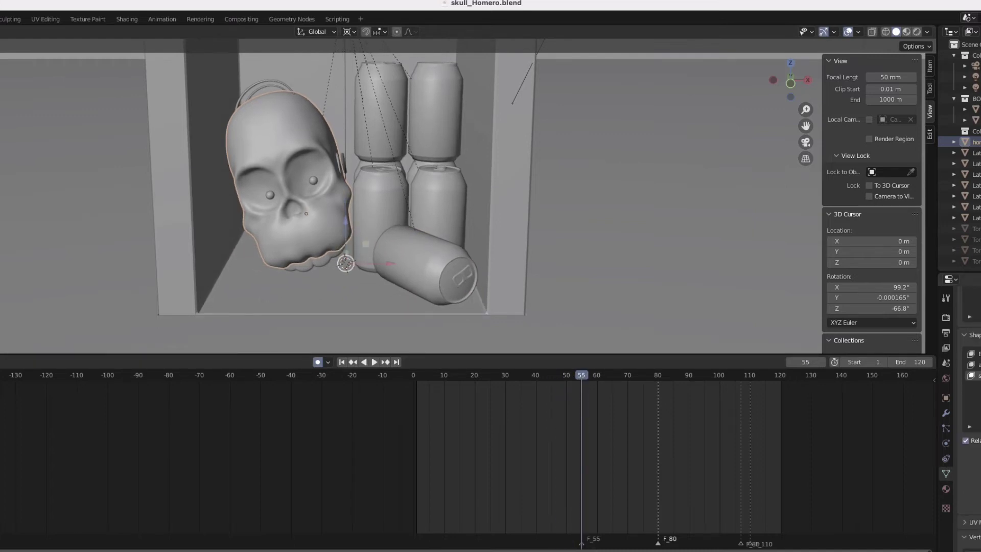
drag(594, 375, 728, 397)
key(space)
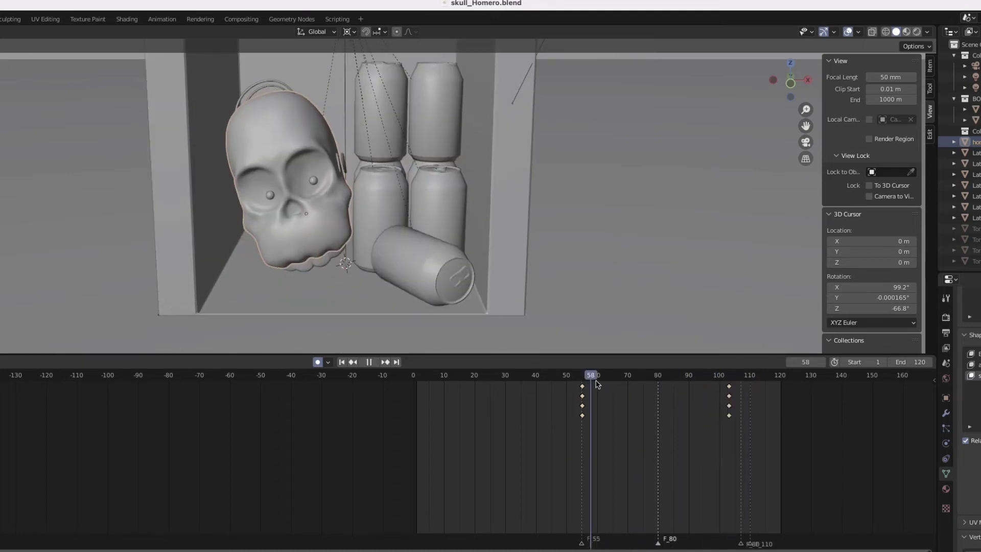
mouse_move(596, 384)
mouse_down()
mouse_move(684, 390)
mouse_move(606, 392)
mouse_up()
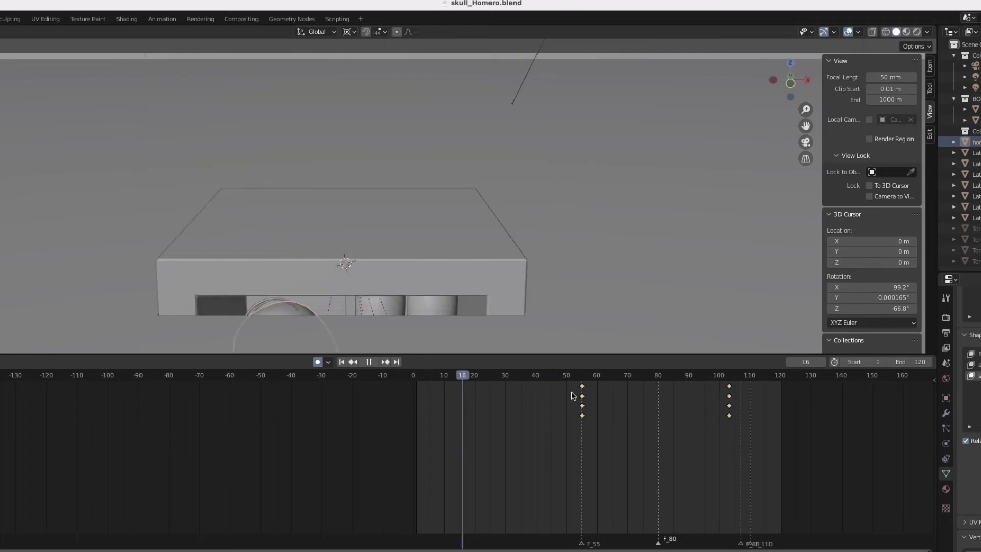
key(space)
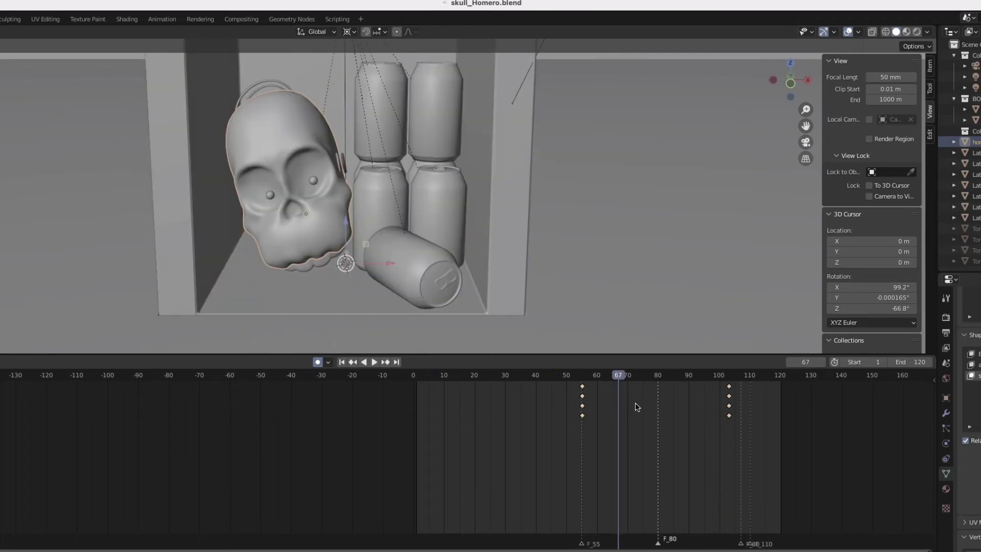
Reposition the timeline markers at frames 46, 79, 101 and 109 to match the lying can's motion
click(470, 304)
key(space)
drag(556, 377, 722, 397)
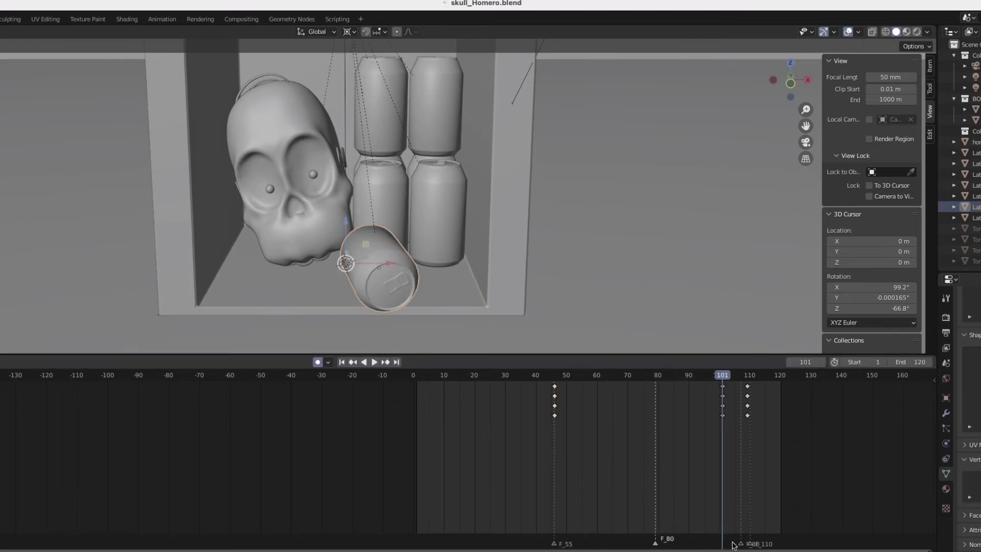
key(ctrl+shift+space)
drag(551, 376, 721, 387)
key(i)
Key the skull's eyes at frames 46 and 102, and change the transform pivot point mode
click(224, 176)
scroll(284, 243, up, 3)
click(554, 377)
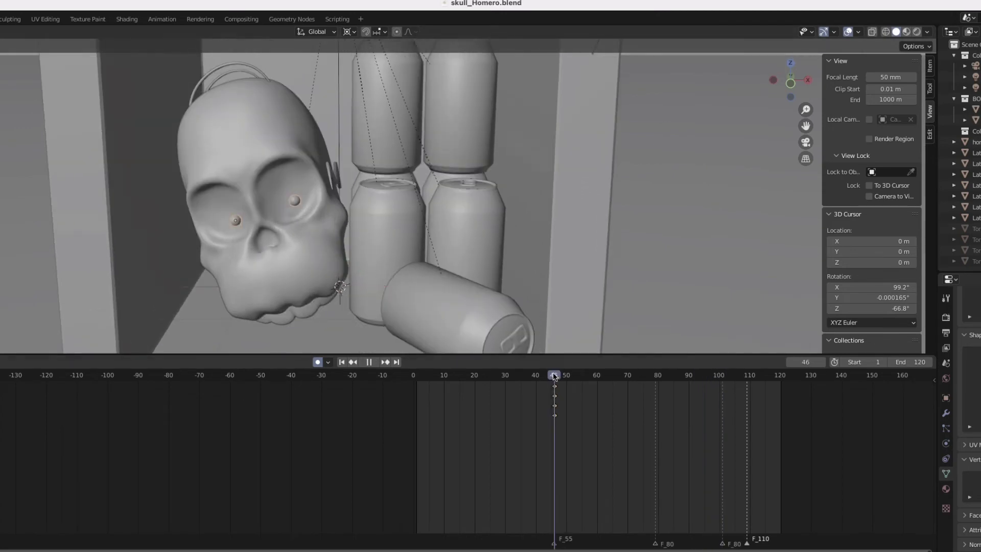
key(space)
click(349, 31)
click(317, 92)
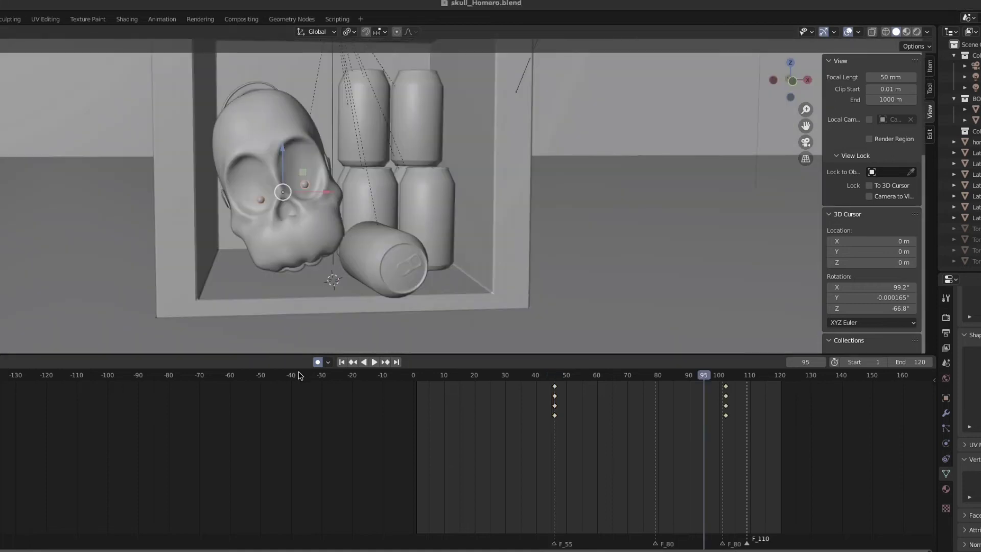
Go to frame 86 and set up a second shape key on the skull's eyes
click(299, 375)
key(space)
drag(723, 381, 678, 388)
click(544, 302)
click(240, 216)
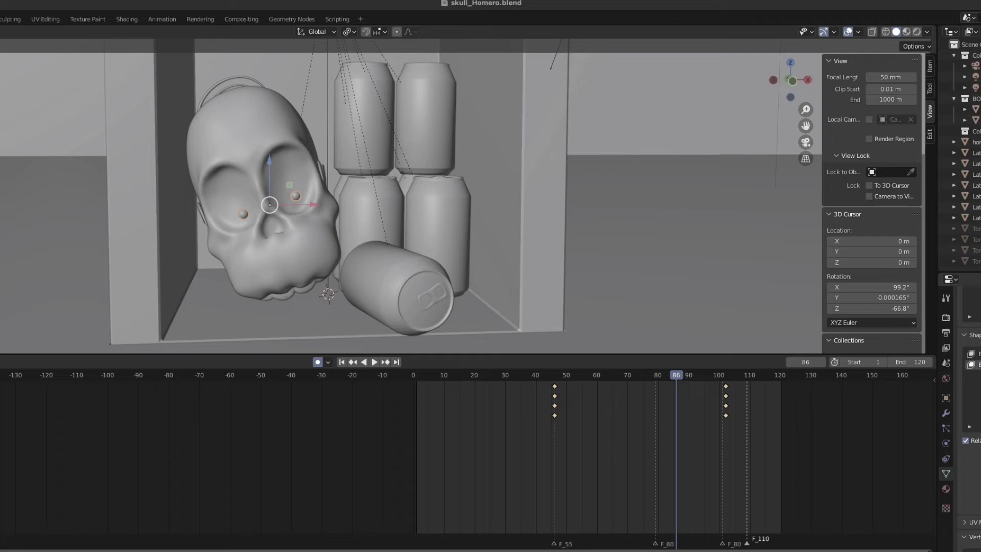
Sculpt the skull's eye farther from the cans into a tall vertical ellipsoid on the new shape key
scroll(361, 196, up, 5)
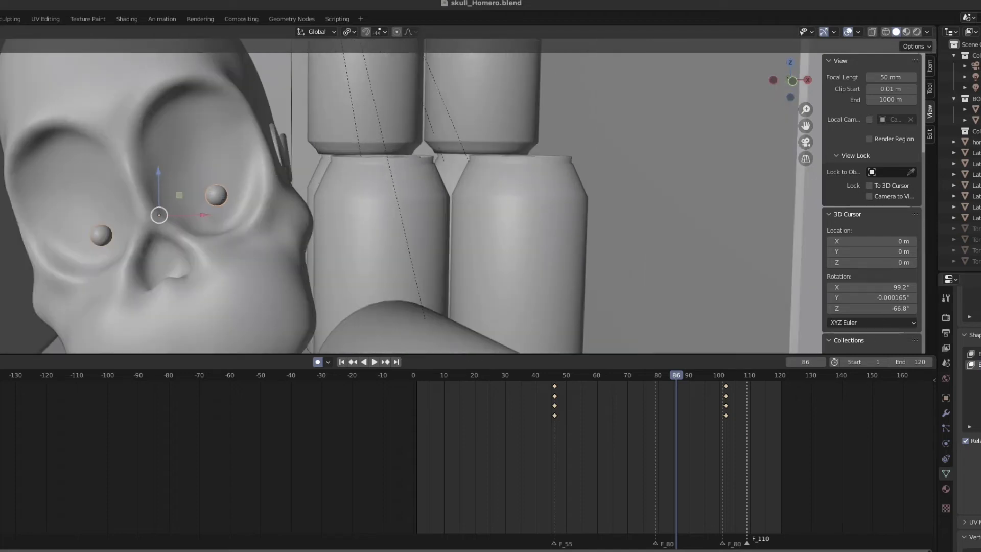
scroll(99, 248, up, 2)
key(Tab)
key(ctrl+Tab)
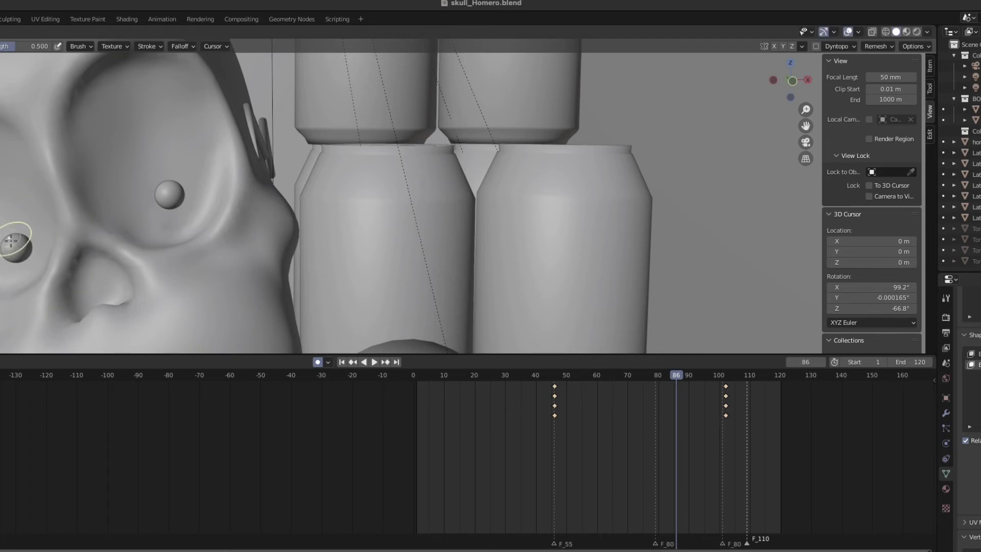
mouse_move(12, 212)
middle_down()
mouse_move(25, 233)
mouse_move(11, 198)
mouse_move(26, 195)
mouse_move(28, 205)
middle_up()
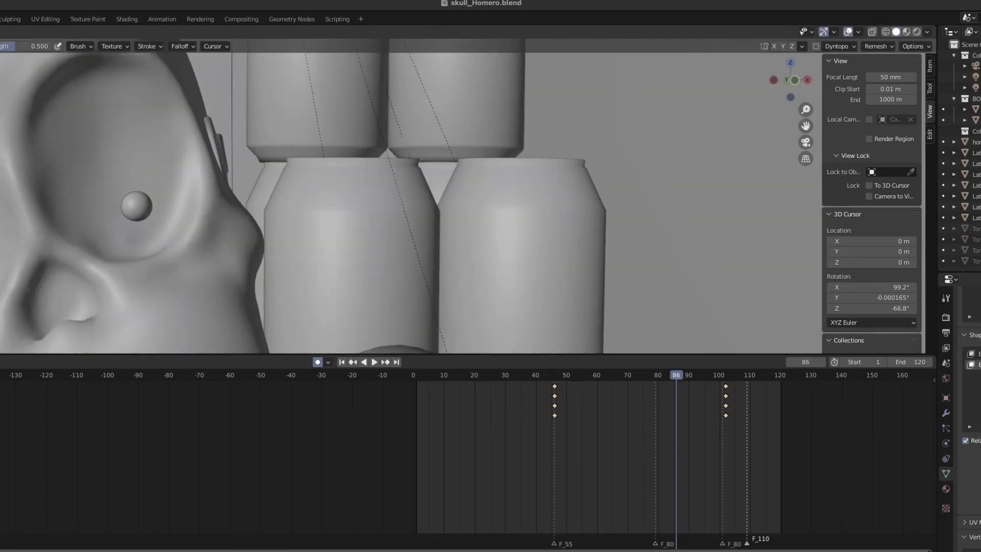
middle_drag(89, 249, 106, 250)
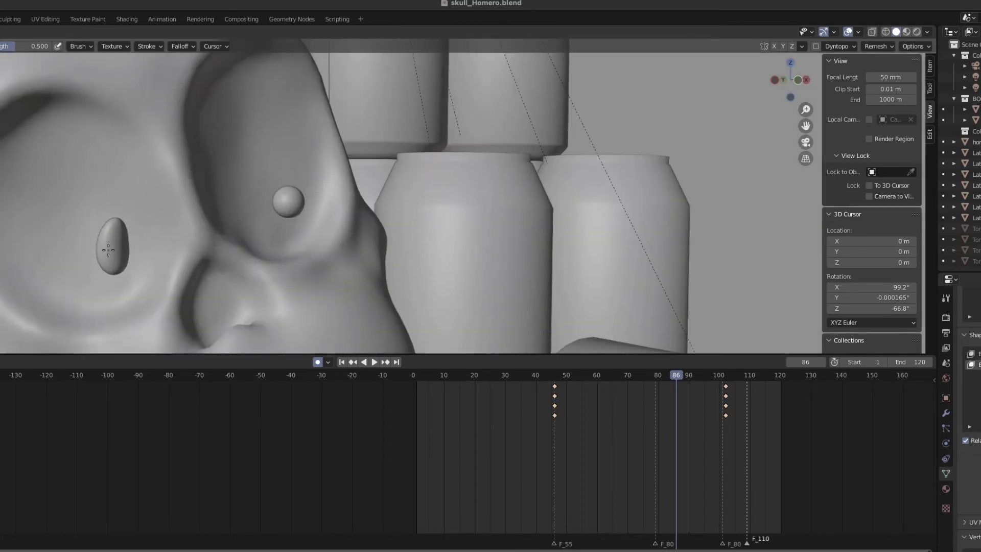
middle_drag(172, 259, 170, 228)
middle_drag(206, 259, 318, 183)
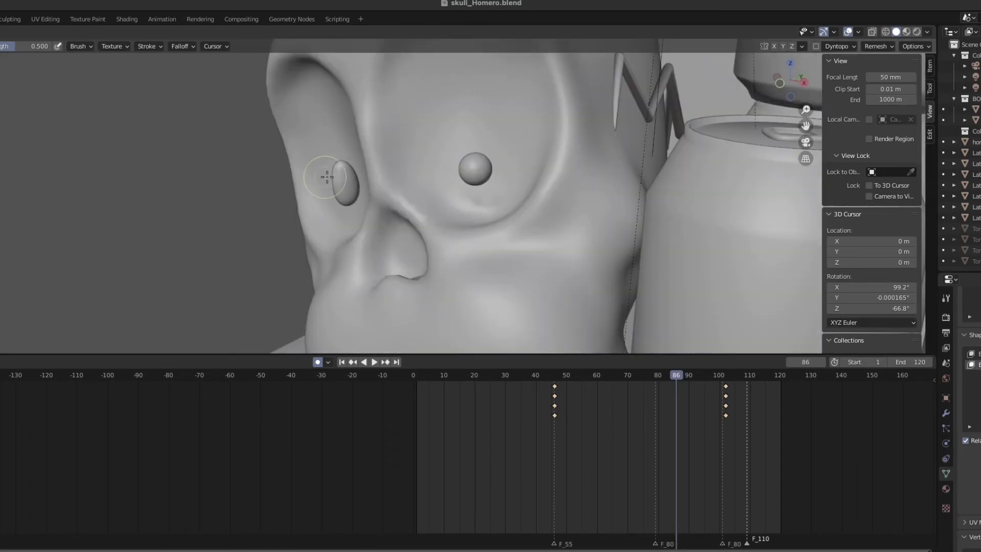
Smooth and slim the elongated eye into a narrow vertical slit from several angles
shift+drag(345, 159, 344, 170)
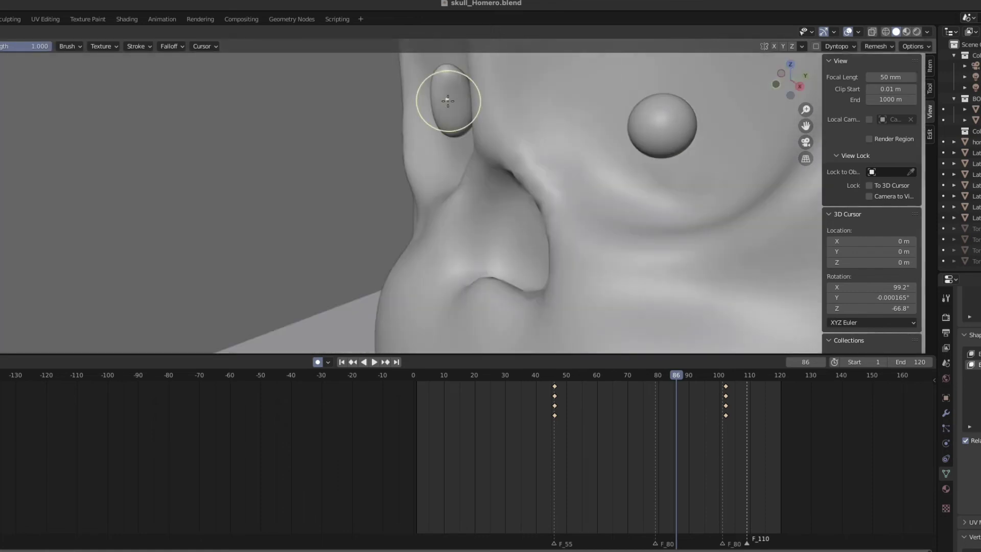
drag(448, 101, 449, 94)
middle_drag(449, 94, 394, 107)
shift+drag(197, 206, 191, 169)
drag(193, 244, 195, 232)
drag(182, 198, 186, 198)
drag(217, 228, 212, 229)
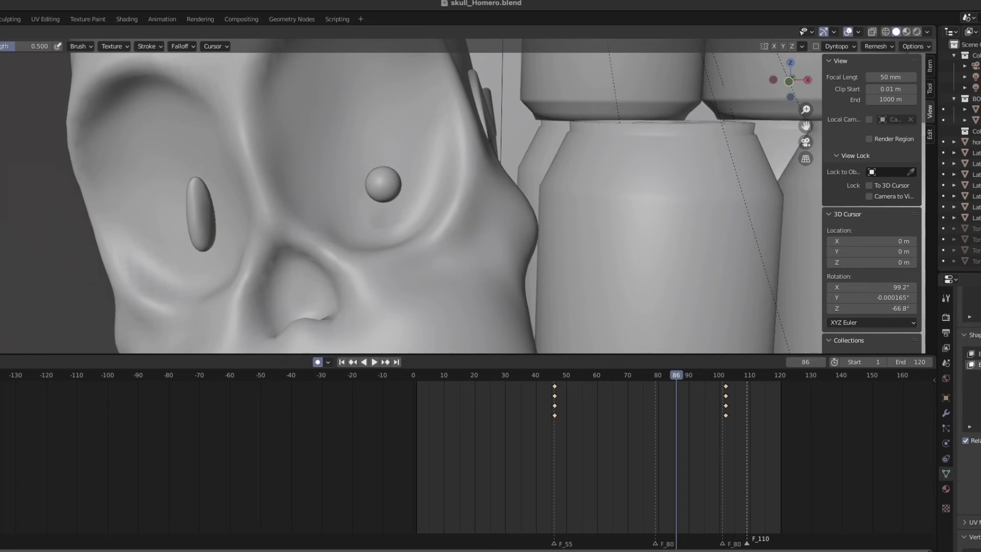
Sculpt the skull's eye nearer the cans into a matching narrow vertical slit
mouse_move(413, 178)
mouse_down()
mouse_move(376, 105)
mouse_move(385, 212)
mouse_move(389, 168)
mouse_up()
mouse_move(370, 128)
mouse_down()
mouse_move(370, 179)
mouse_move(390, 166)
mouse_move(374, 130)
mouse_up()
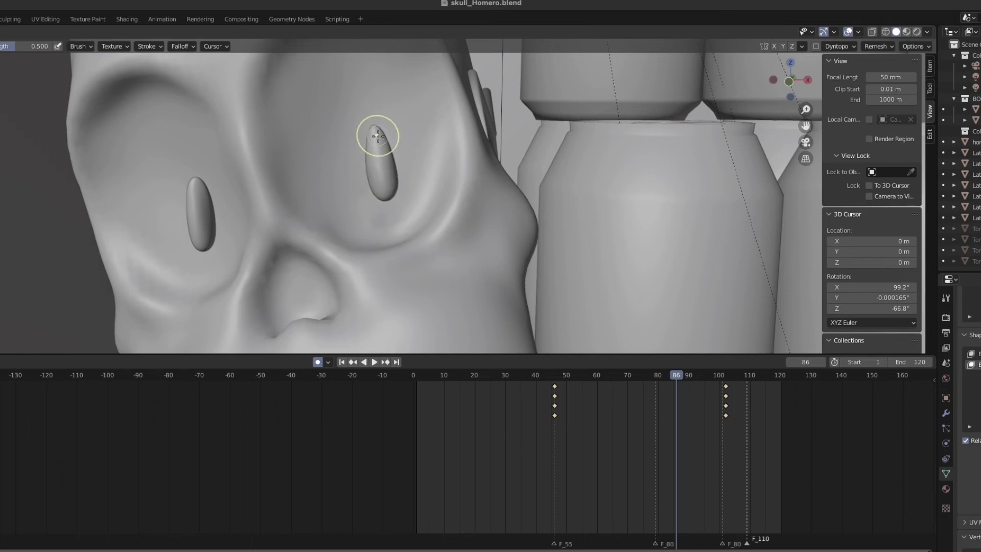
drag(373, 179, 379, 133)
scroll(360, 169, down, 1)
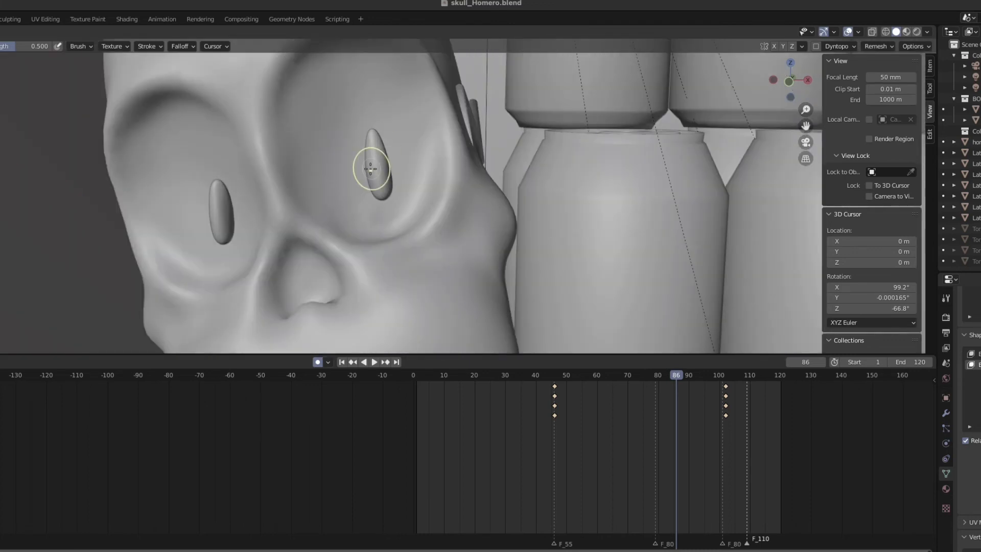
scroll(224, 203, up, 1)
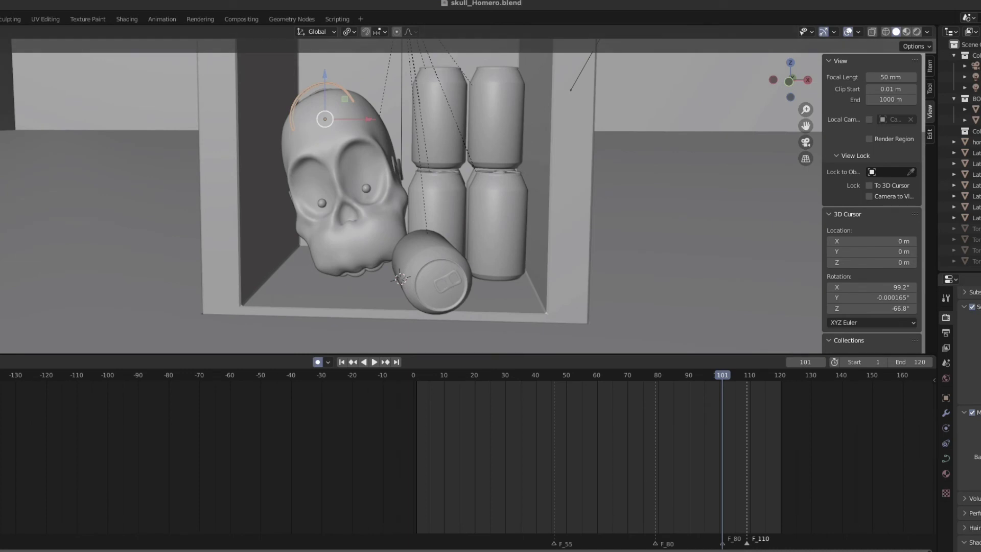
Set up a shape key on the hair curve on top of the skull and edit the curve's points
click(945, 458)
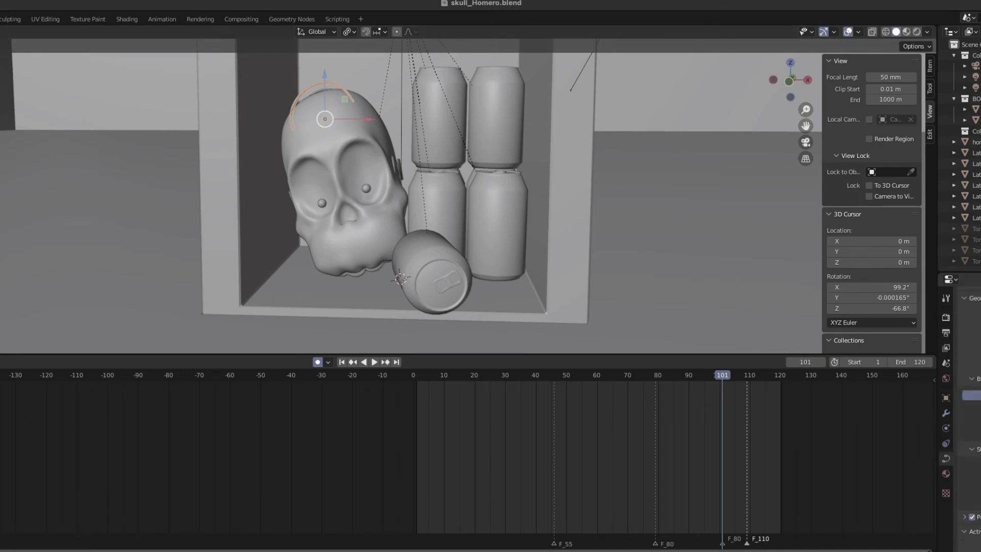
scroll(977, 443, down, 8)
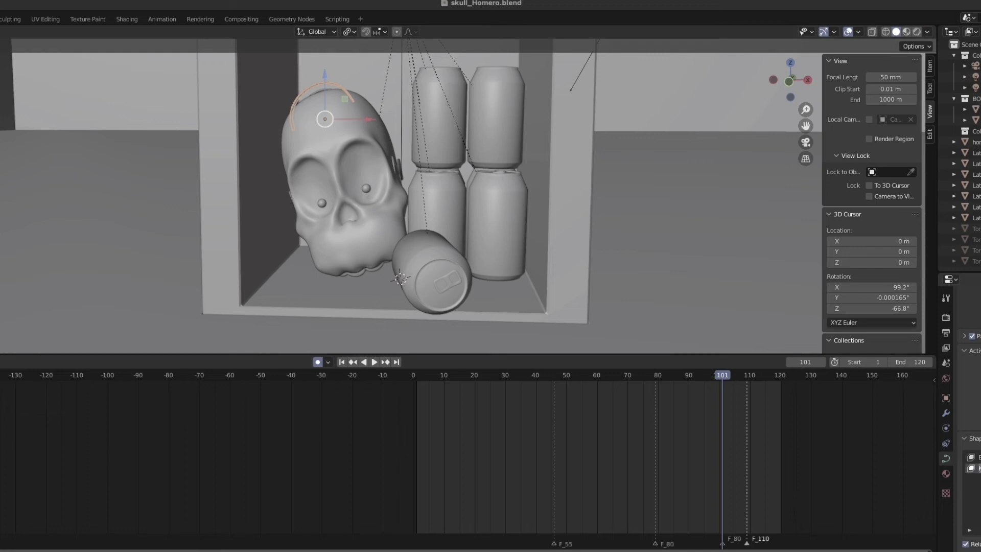
shift+middle_drag(371, 191, 406, 274)
scroll(406, 274, up, 2)
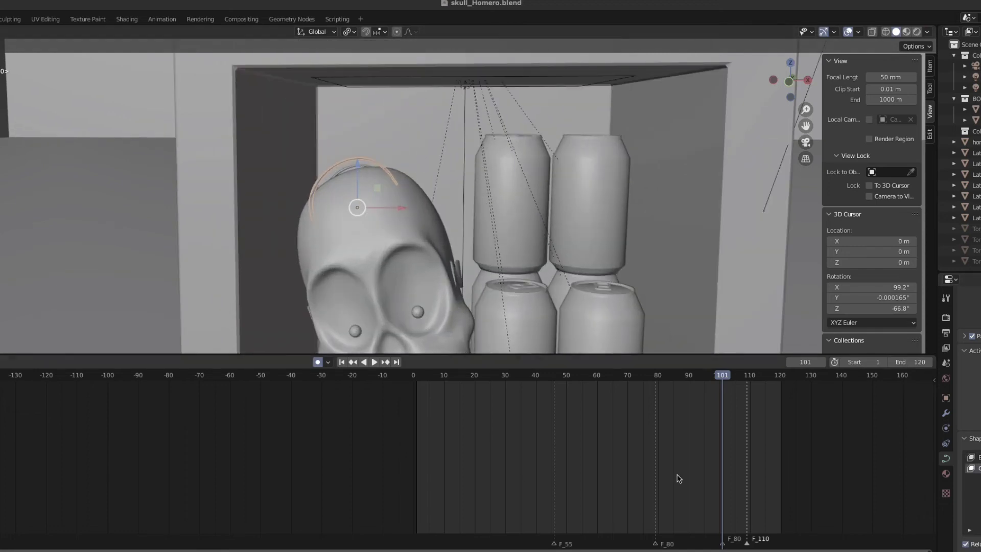
key(Tab)
scroll(971, 434, down, 3)
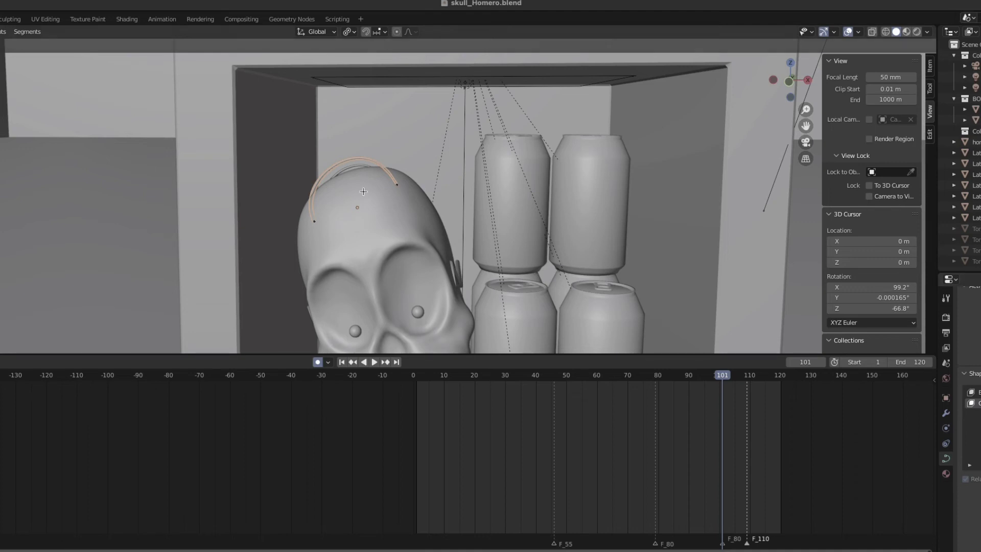
Raise the hair curve's free end above the skull and rotate its handle about the Y axis
drag(396, 164, 357, 77)
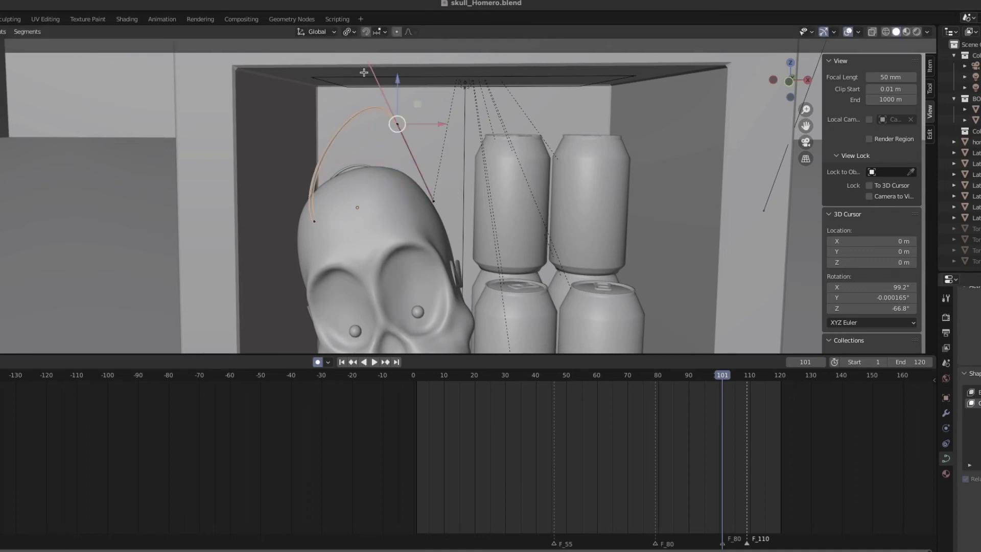
click(377, 65)
click(396, 124)
key(r)
key(y)
click(173, 123)
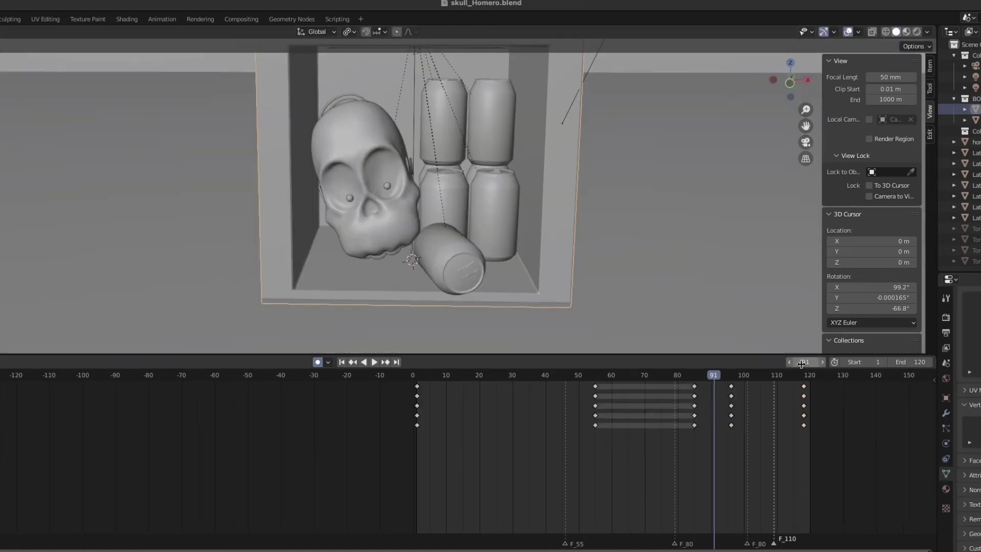
Animate the shape keys of the skull's two hair curves from frame 102 to frame 108 so the hairs lift
drag(711, 382, 752, 384)
click(335, 108)
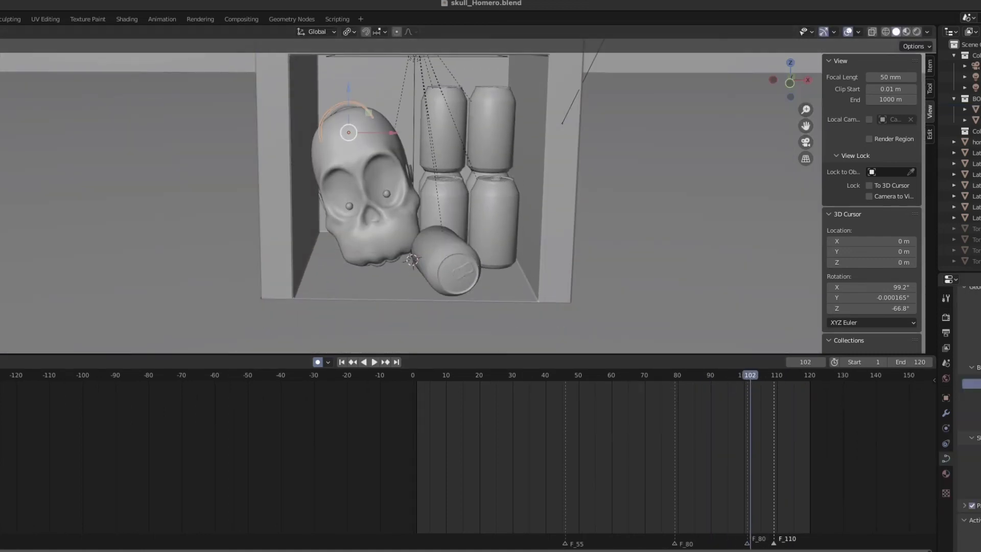
drag(763, 381, 770, 380)
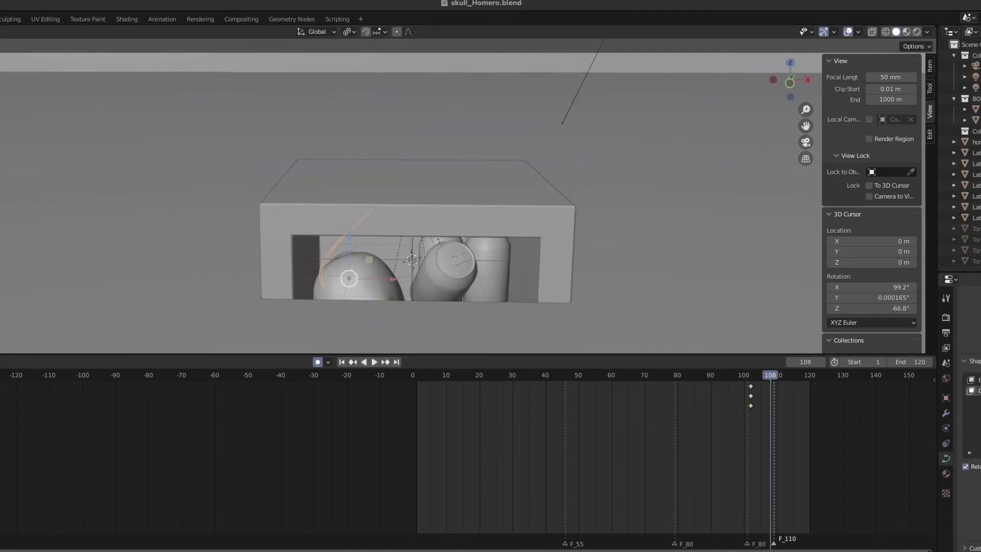
key(Down)
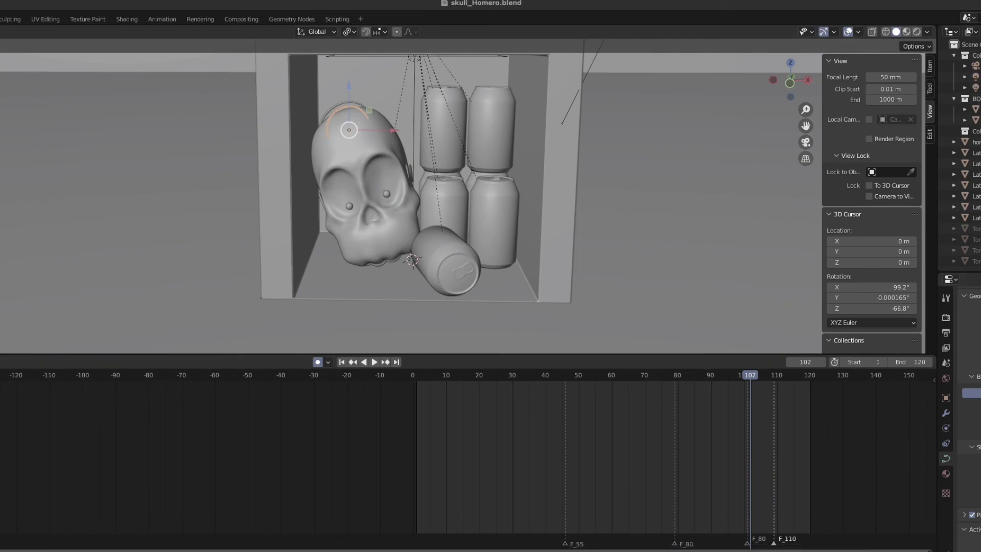
scroll(970, 418, down, 10)
drag(760, 385, 771, 385)
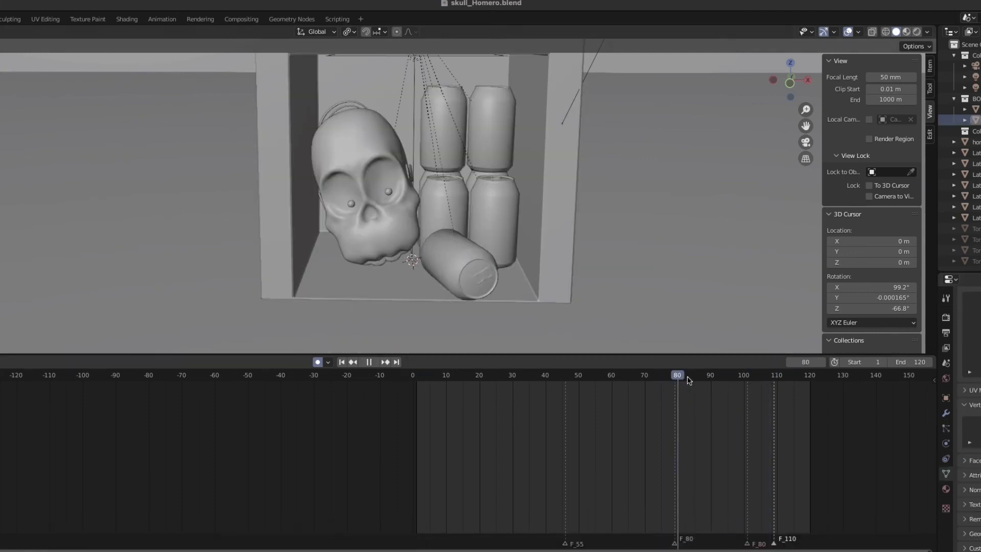
Raise the empty that carries the lying can along the Z axis at frame 106
drag(689, 380, 566, 375)
scroll(482, 259, up, 2)
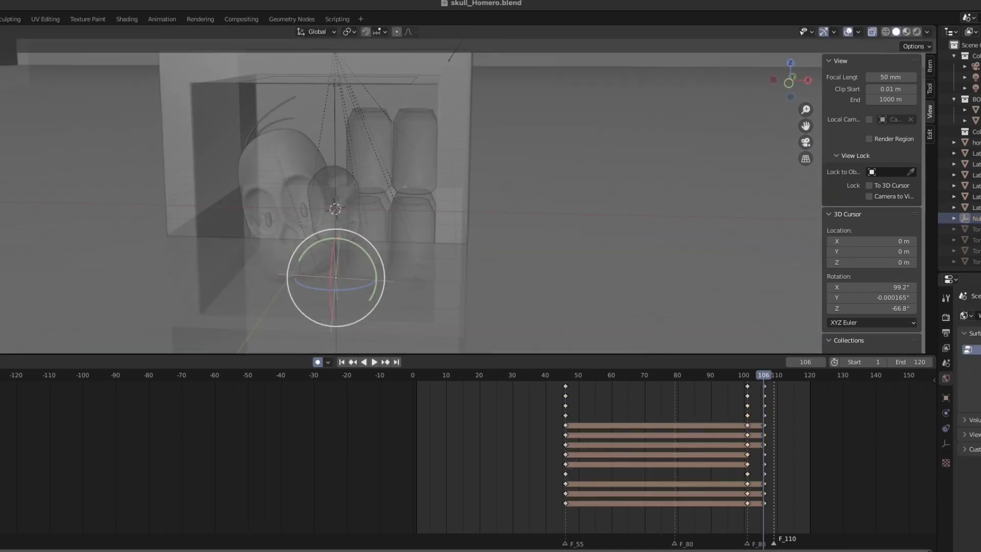
key(KP_3)
middle_drag(406, 276, 418, 238)
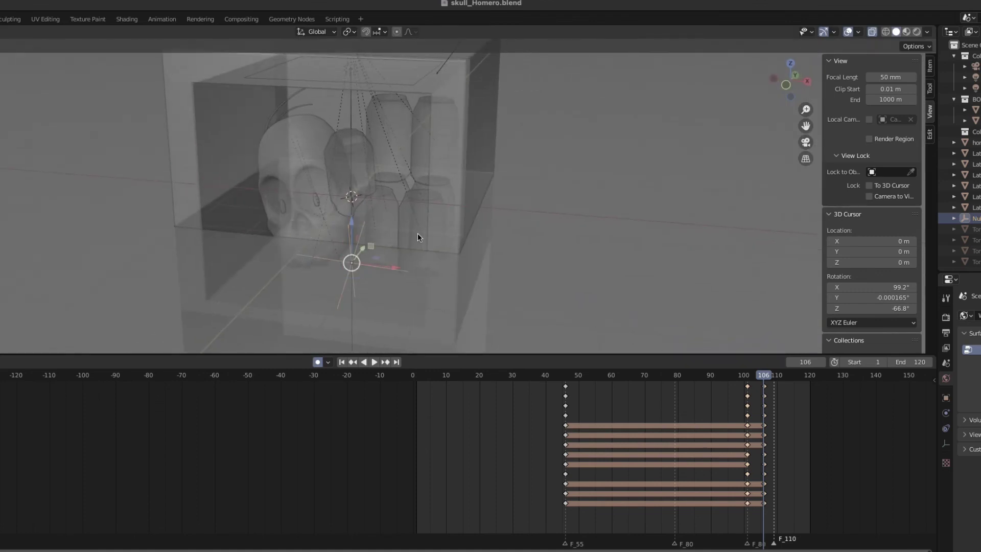
key(KP_3)
key(g)
key(z)
click(417, 198)
middle_drag(416, 198, 585, 284)
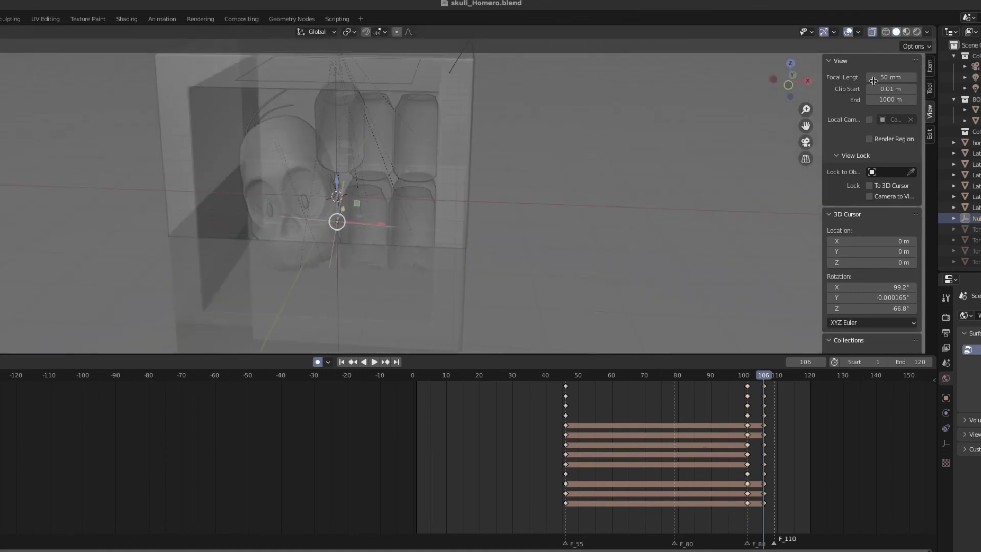
Play back the can's jump, adjust its rotation between frames 101 and 106, and select the can's empty
key(space)
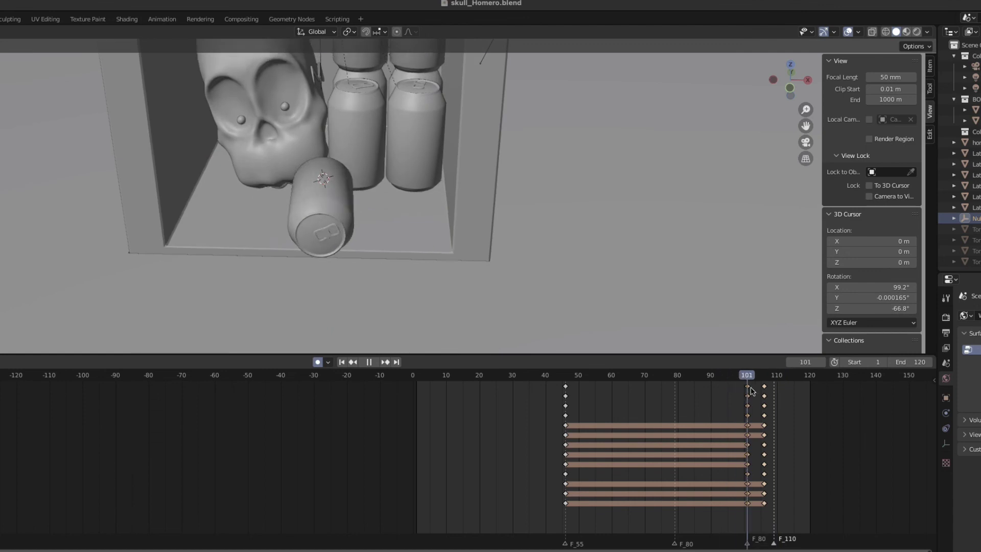
drag(746, 393, 756, 380)
click(397, 245)
click(318, 215)
middle_drag(316, 134, 283, 127)
key(r)
drag(320, 127, 317, 107)
click(973, 220)
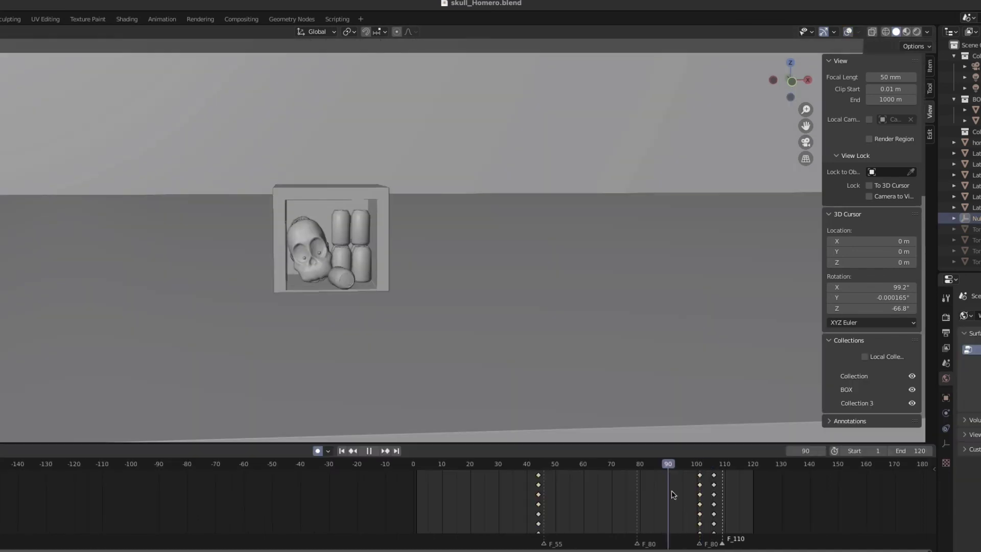